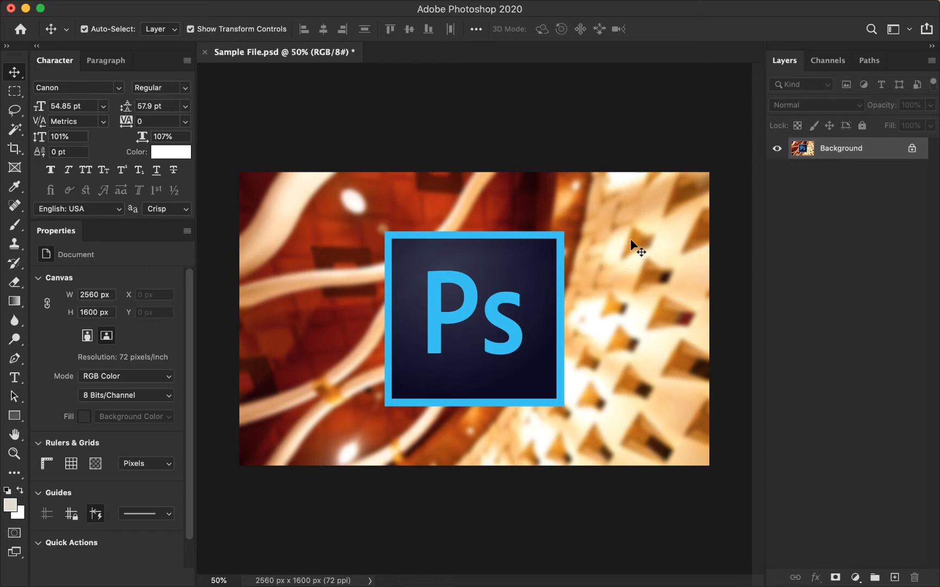
Draw a rectangle about 2661 by 1748 px covering the whole canvas and fill it with black
key(u)
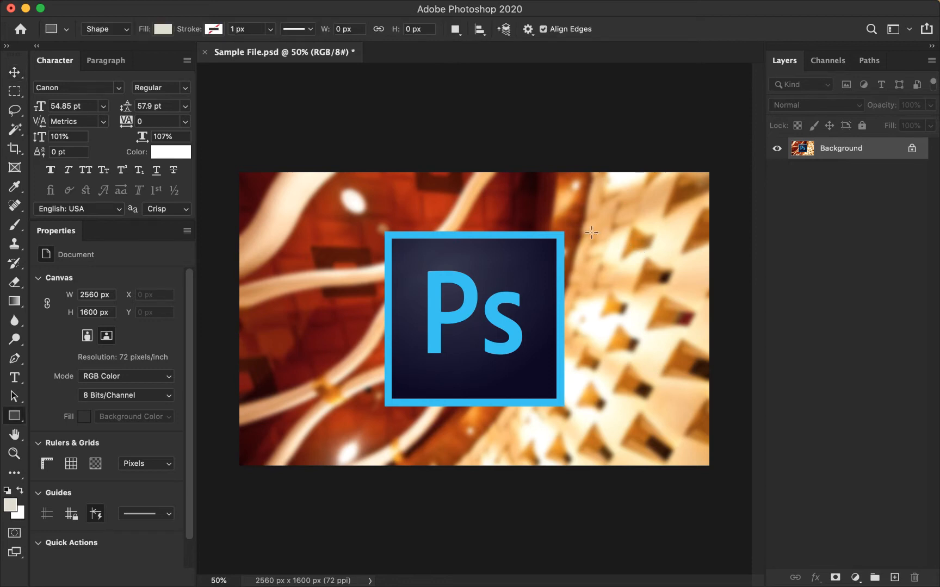
drag(232, 162, 720, 482)
key(v)
double_click(802, 148)
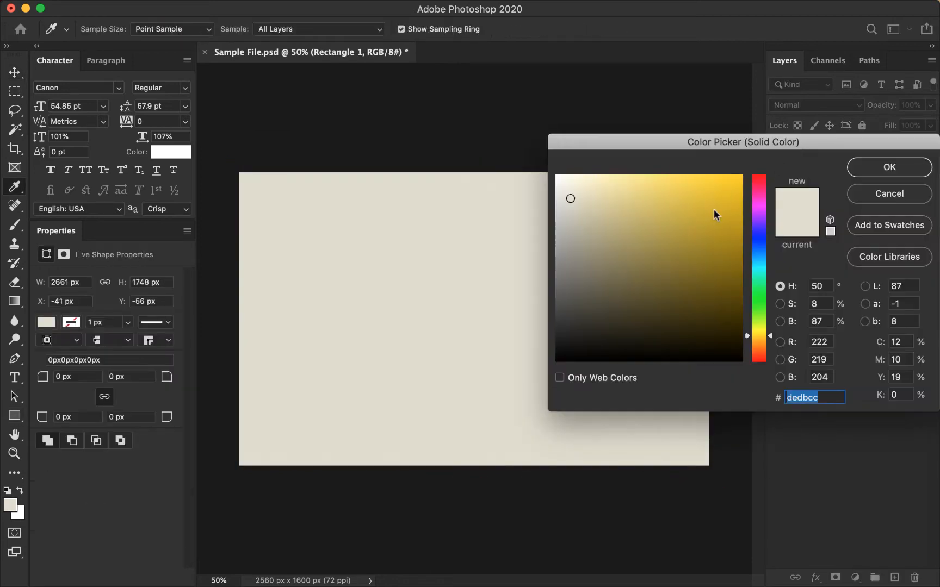
drag(715, 212, 740, 360)
click(864, 176)
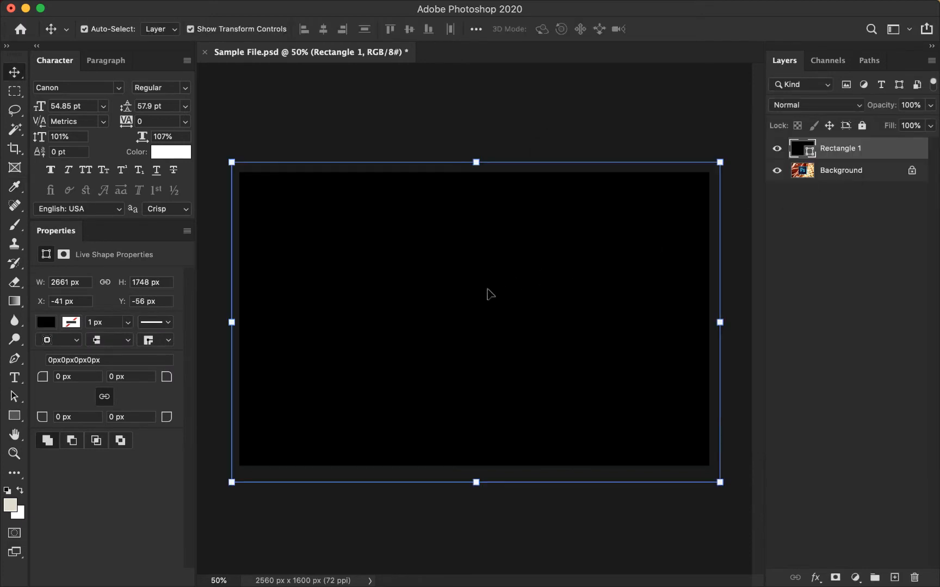
click(488, 290)
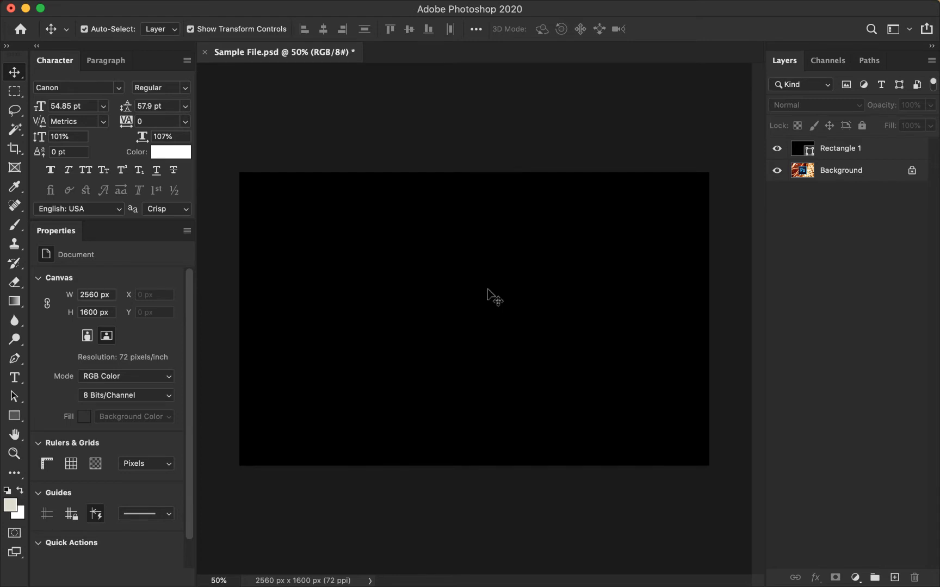
Add the text "Canon" near the middle of the canvas and scale it up to about 1060 px wide
click(16, 382)
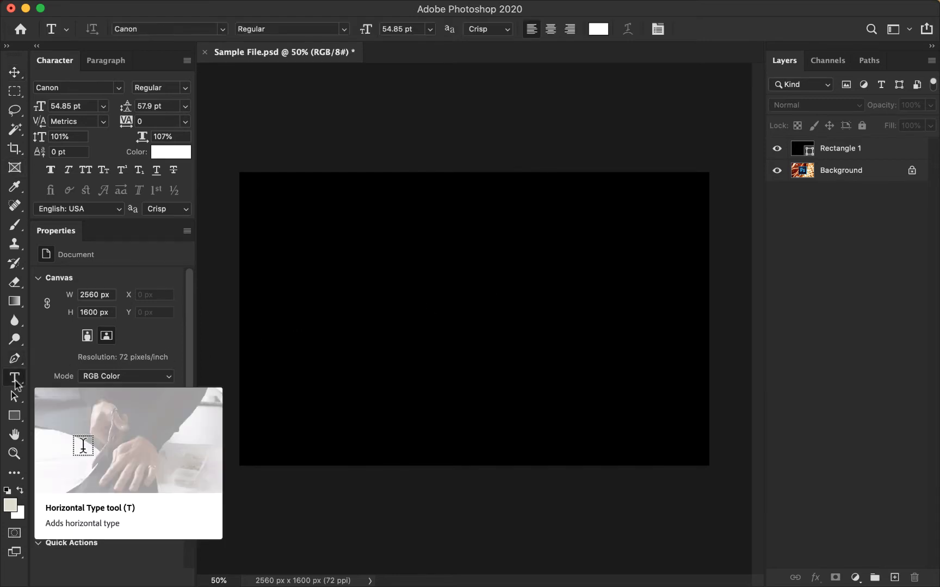
click(461, 303)
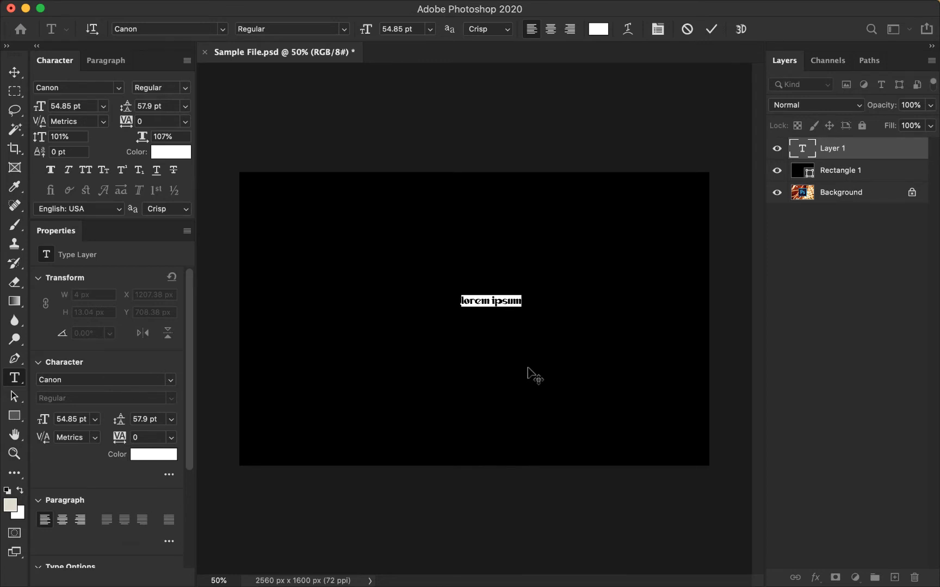
text(Canon)
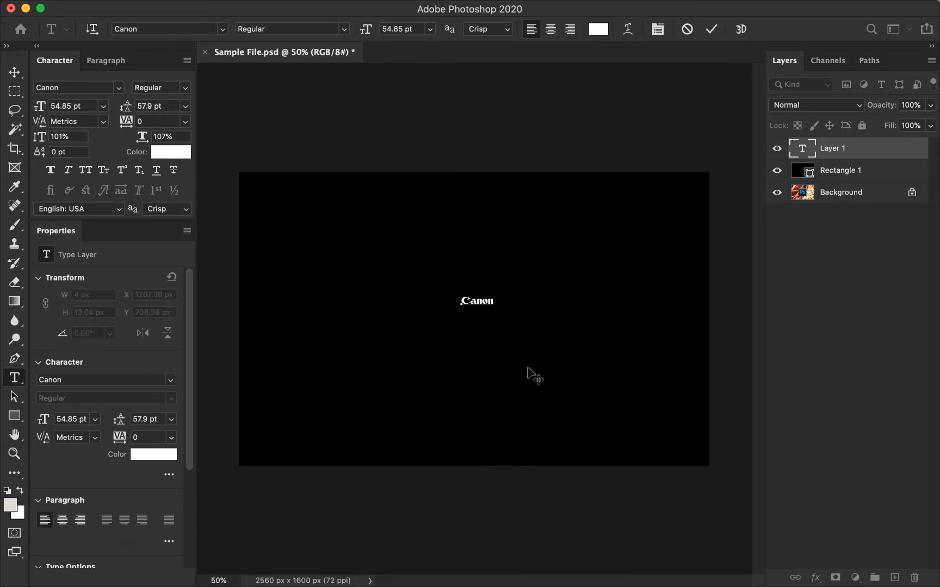
key(super+Return)
key(v)
drag(493, 309, 563, 363)
key(Return)
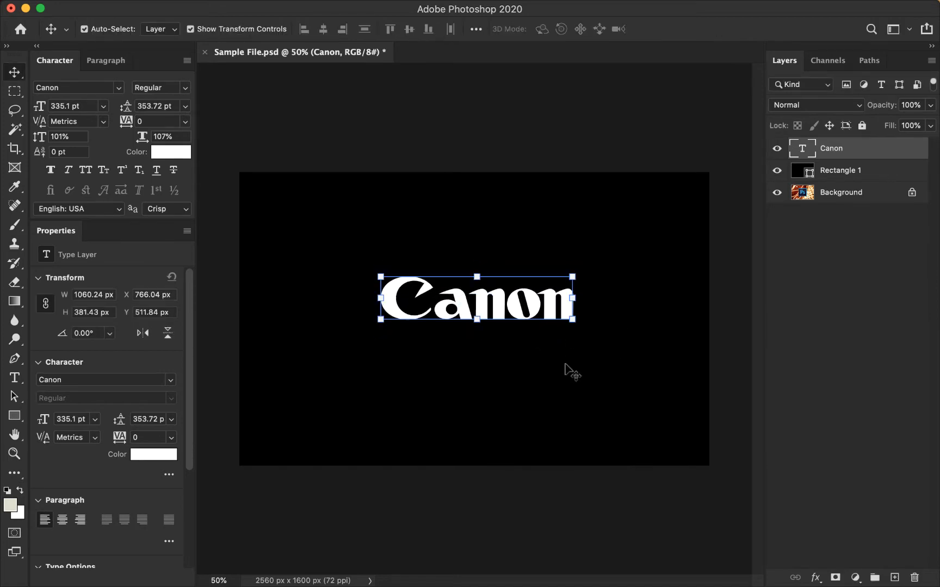
Change the text's font to Aerovias Brasil NF and move the text to the center of the canvas
click(119, 90)
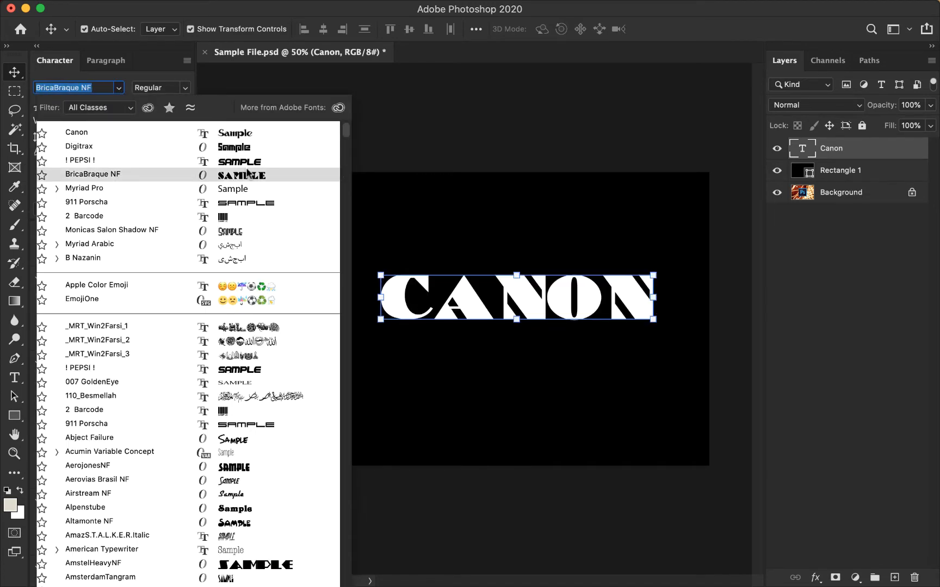
key(Escape)
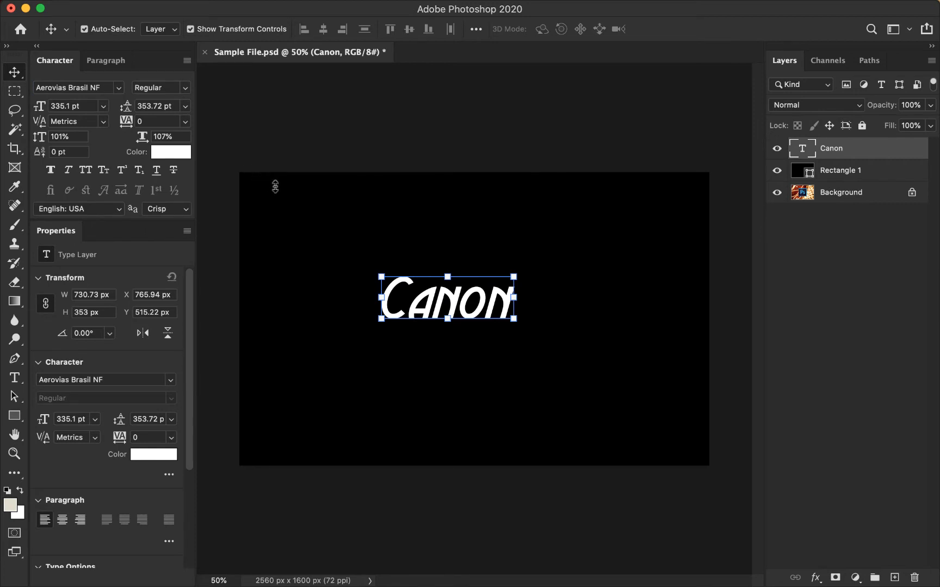
drag(441, 297, 481, 330)
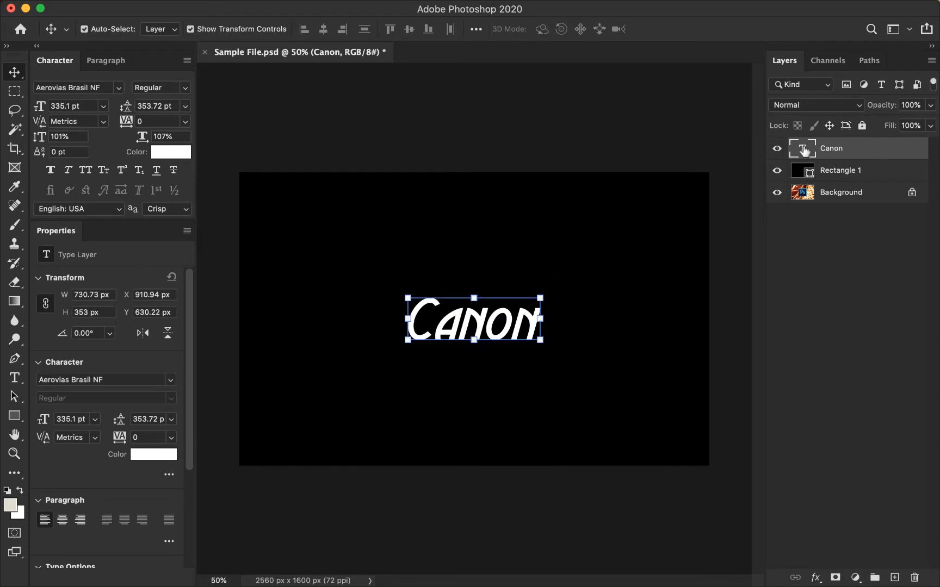
Replace the wording of the Canon text layer with "Welcome"
double_click(804, 149)
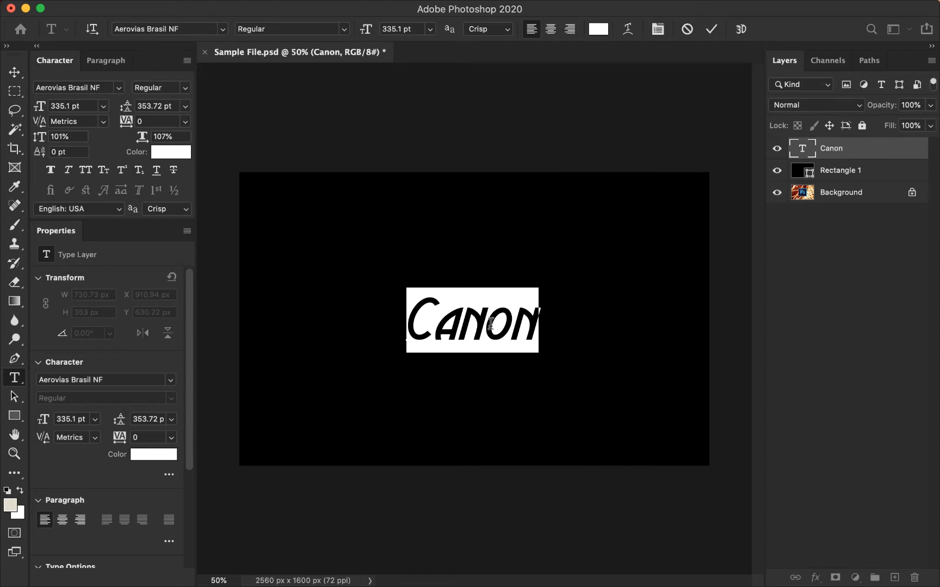
text(Welco)
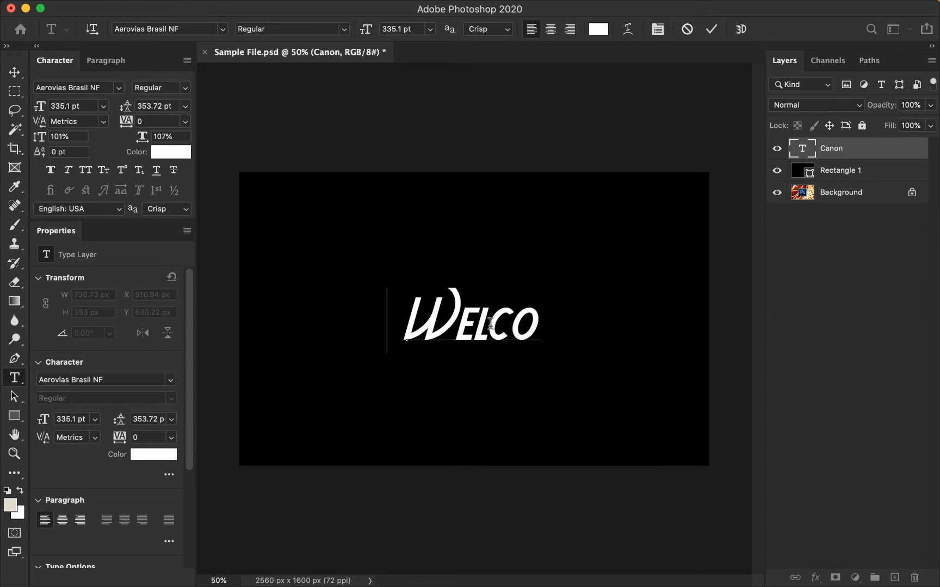
text(me)
click(457, 283)
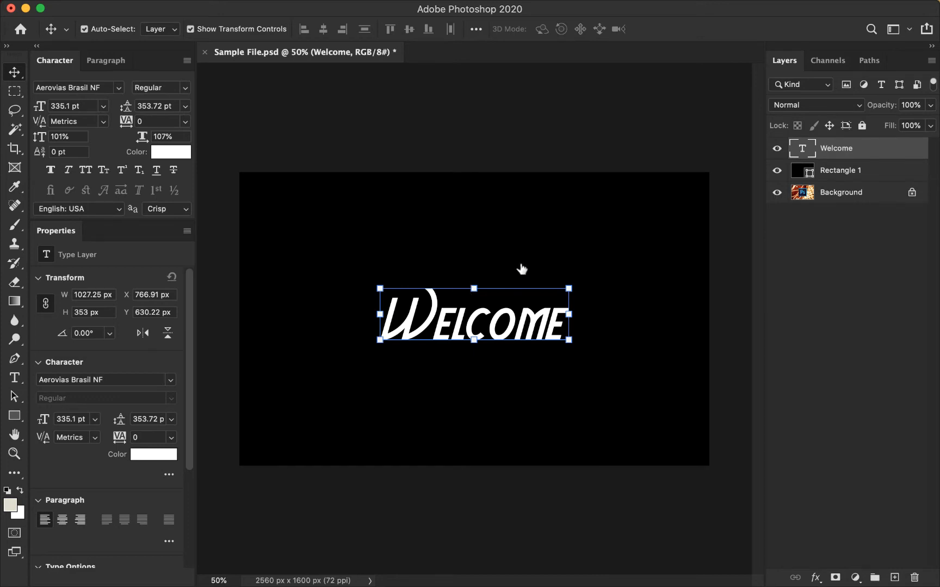
double_click(901, 155)
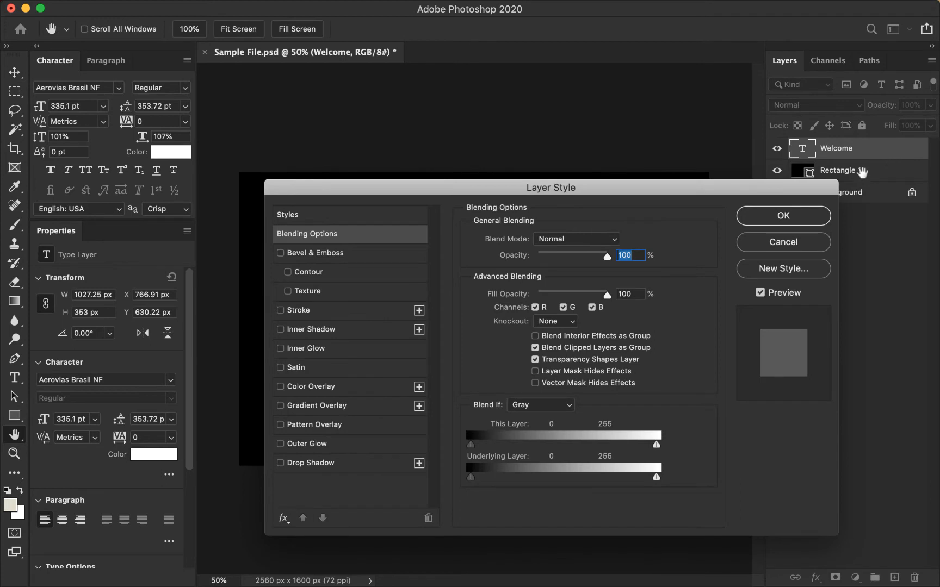
click(766, 242)
key(z)
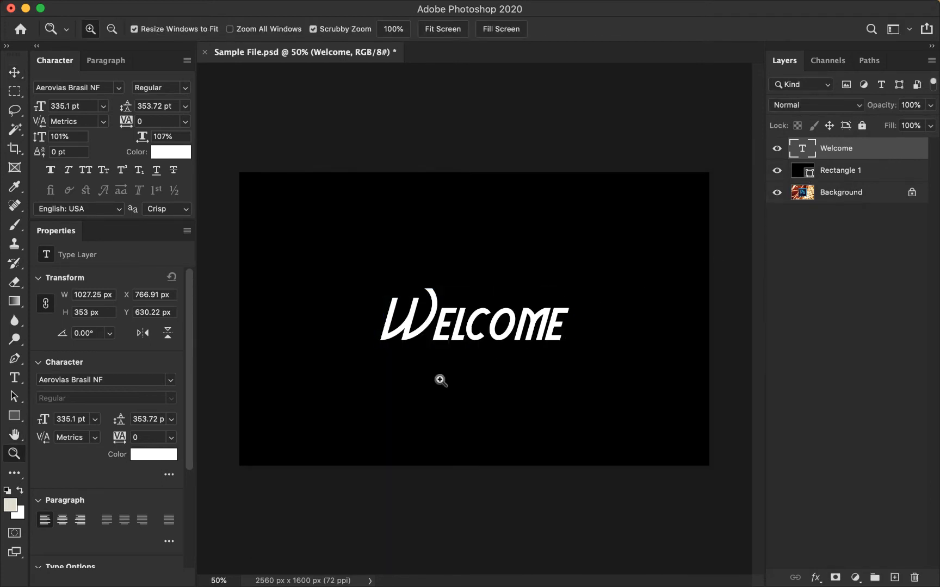
drag(440, 381, 479, 377)
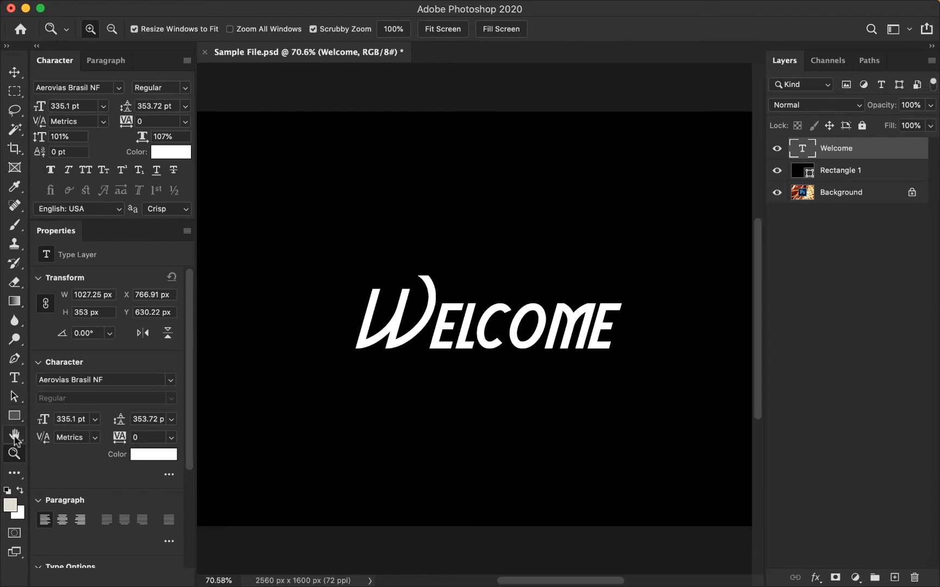
click(14, 435)
drag(541, 361, 406, 345)
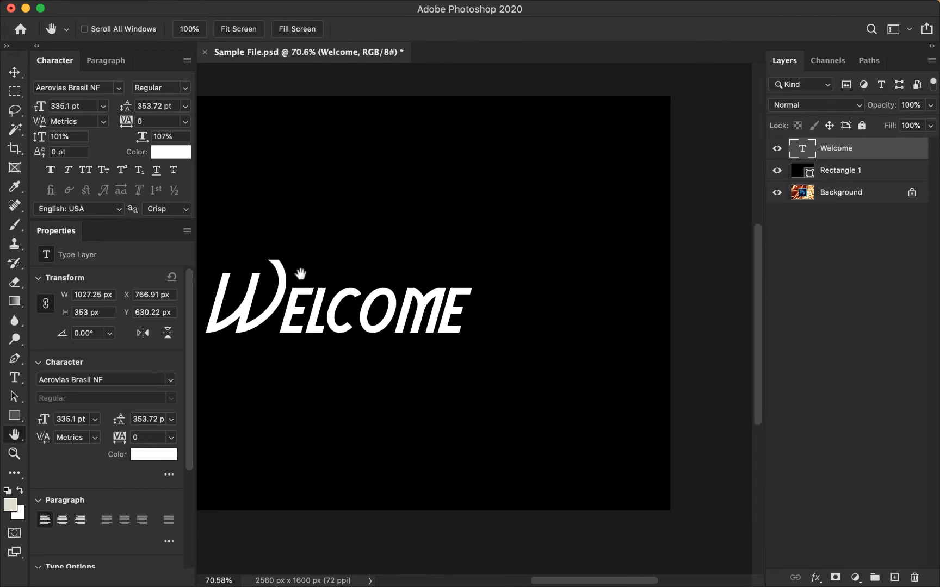
click(15, 72)
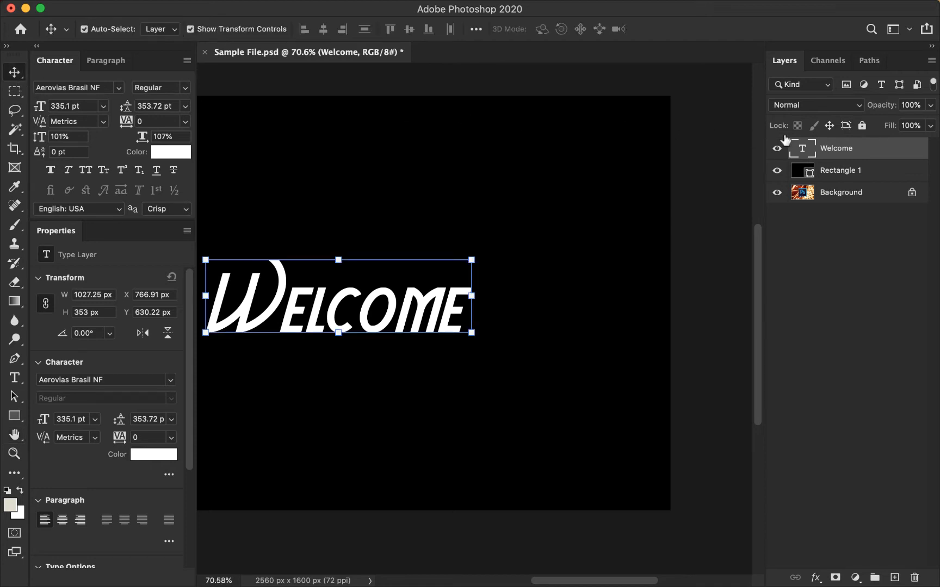
Apply a Gradient Overlay to the Welcome text layer, switching off the Color Overlay after trying it
double_click(913, 148)
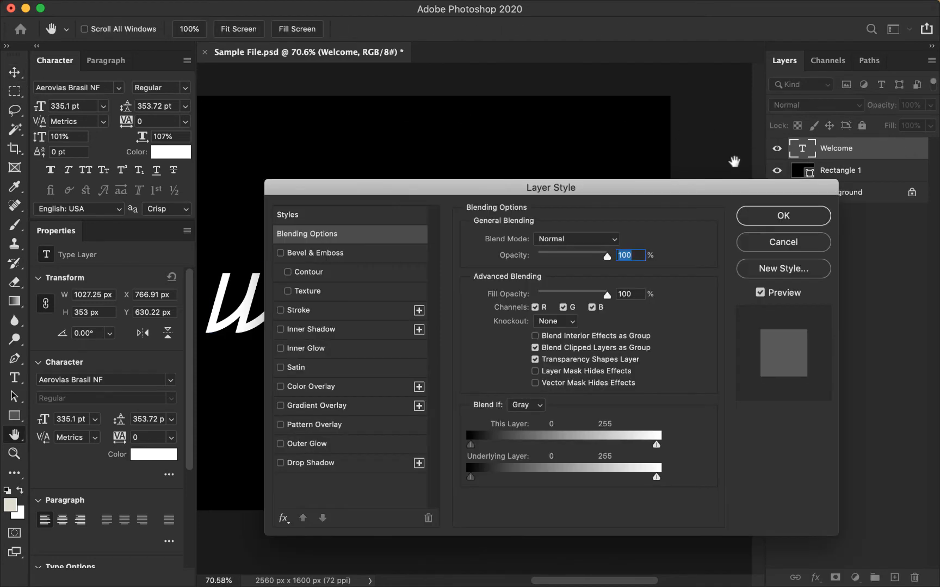
drag(447, 189, 524, 175)
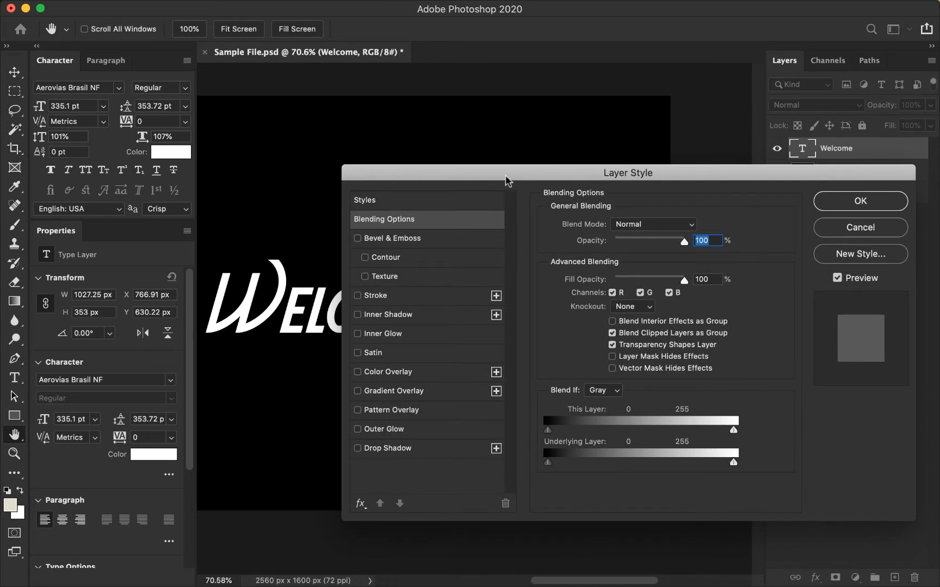
drag(455, 180, 570, 131)
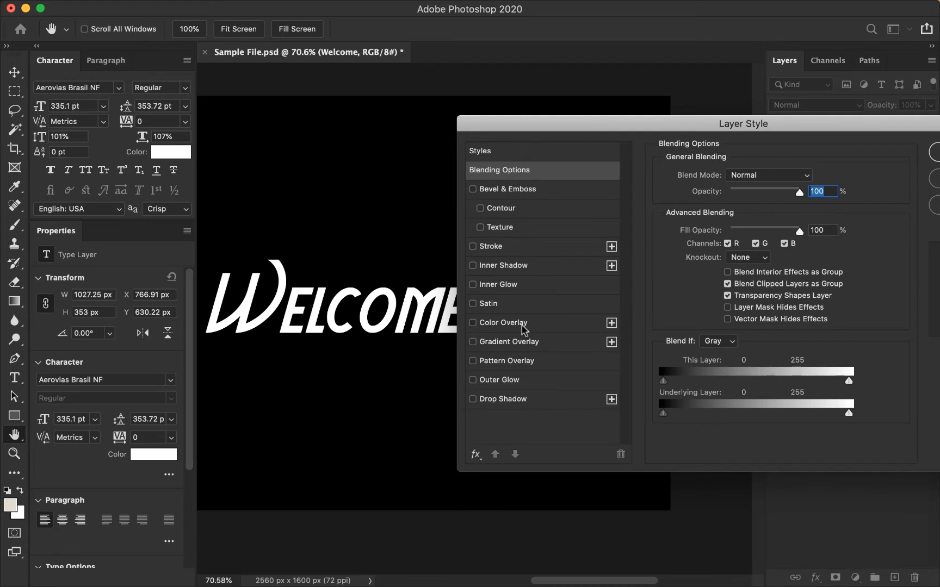
click(502, 323)
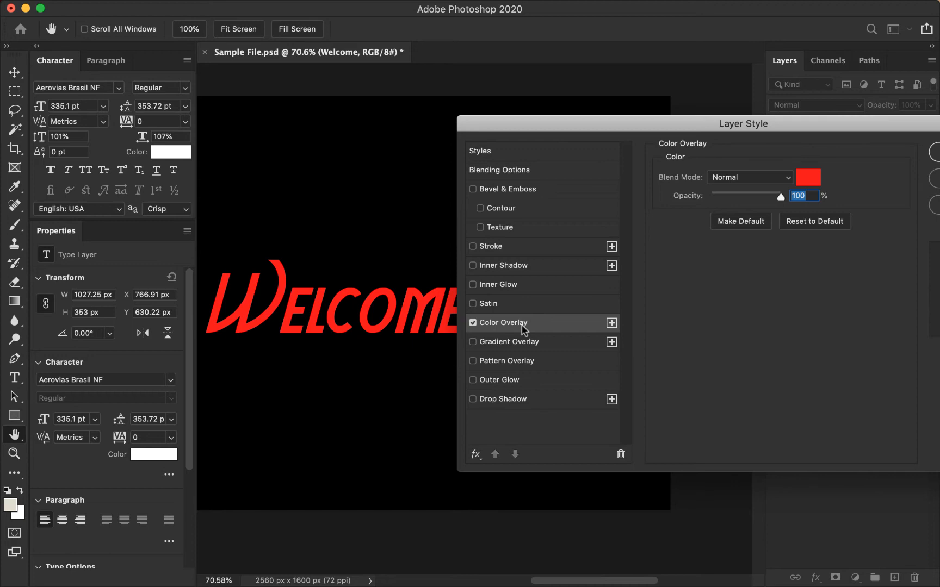
click(498, 342)
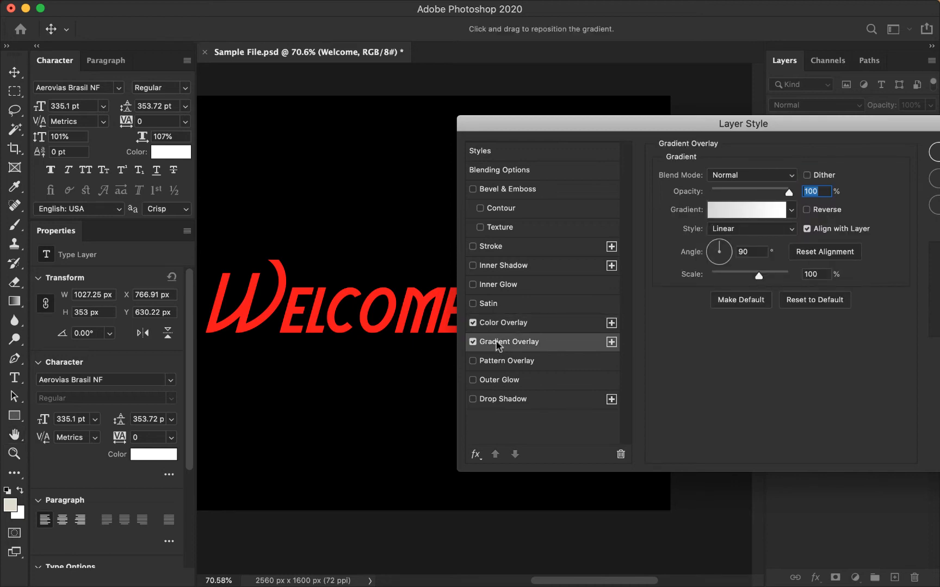
click(472, 323)
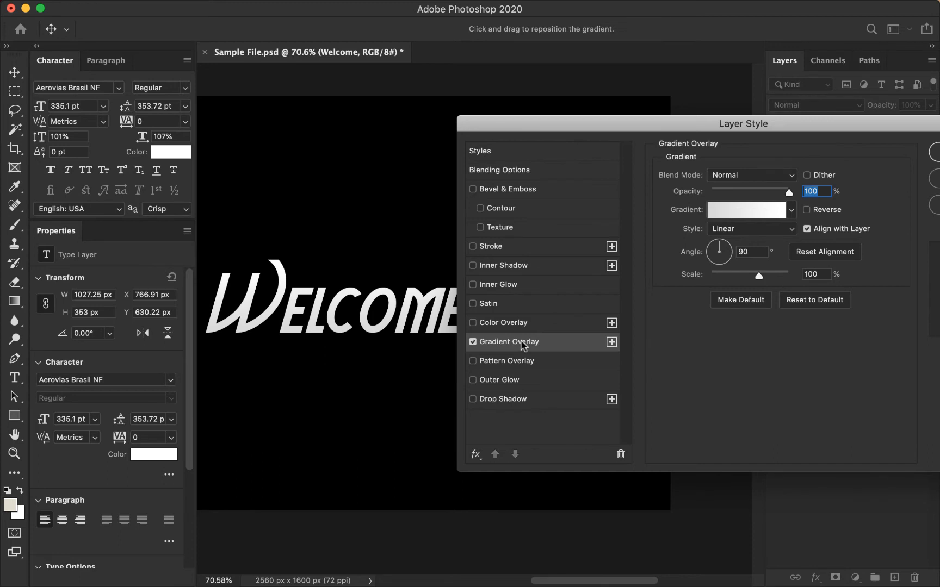
Set the first color stop of the overlay gradient to ff0000, keeping the other stop white
click(736, 211)
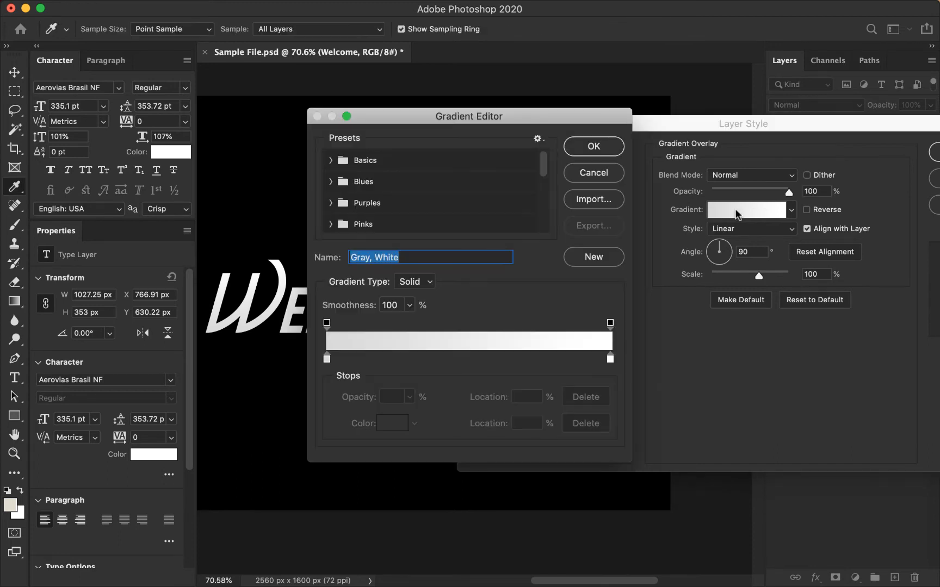
click(327, 359)
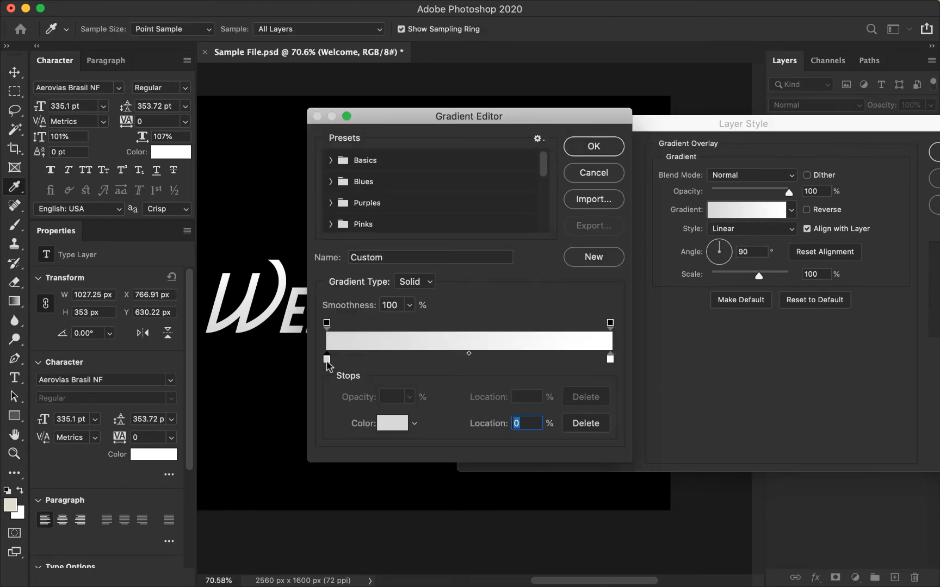
click(392, 423)
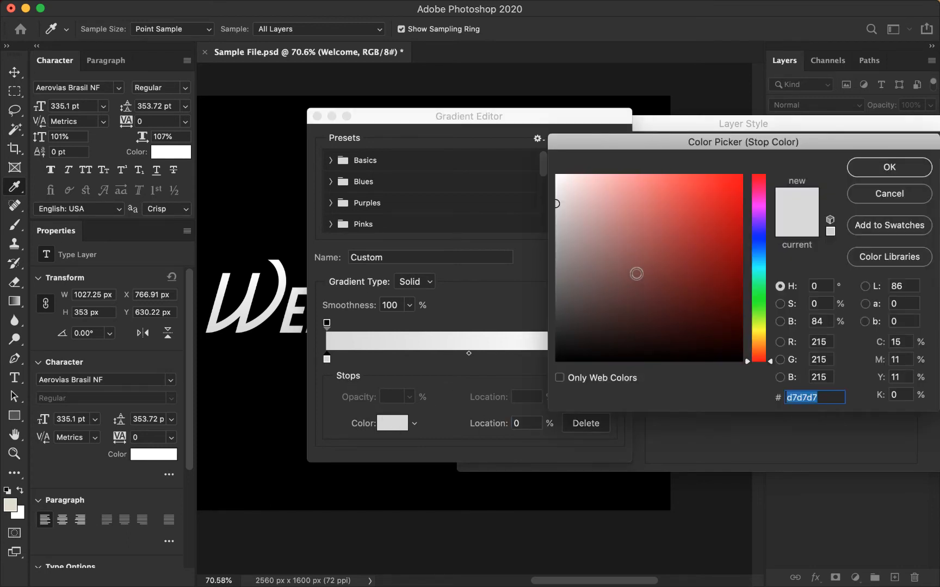
click(676, 247)
text(ff0000)
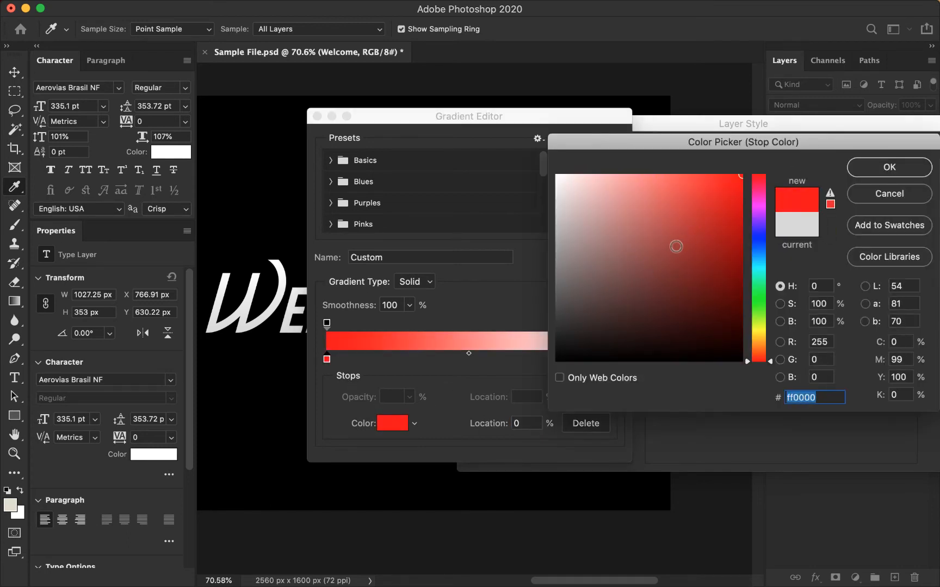
key(Return)
key(Return)
Rotate the gradient overlay so it runs horizontally from red at the W to white at the last letter, and apply the layer style
drag(527, 126, 616, 126)
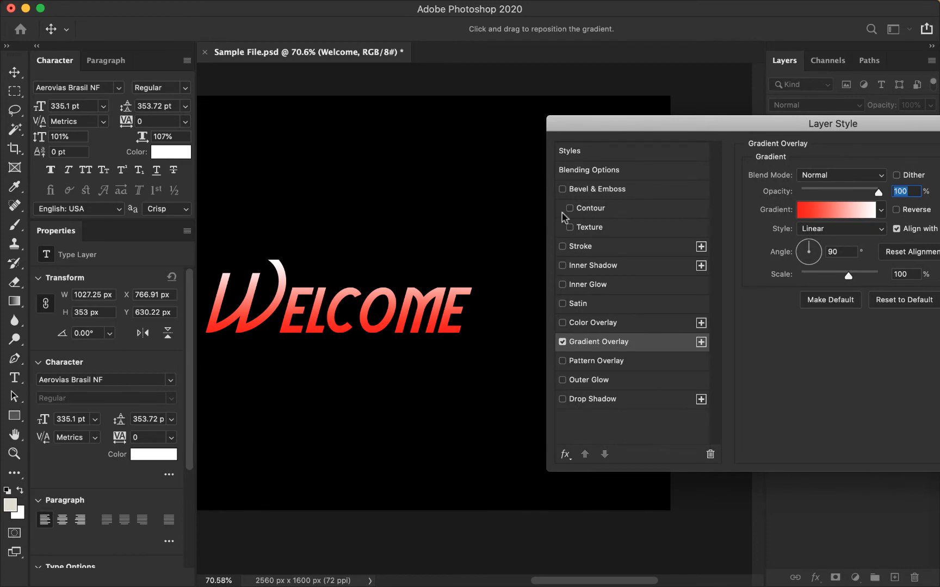
drag(747, 127, 661, 130)
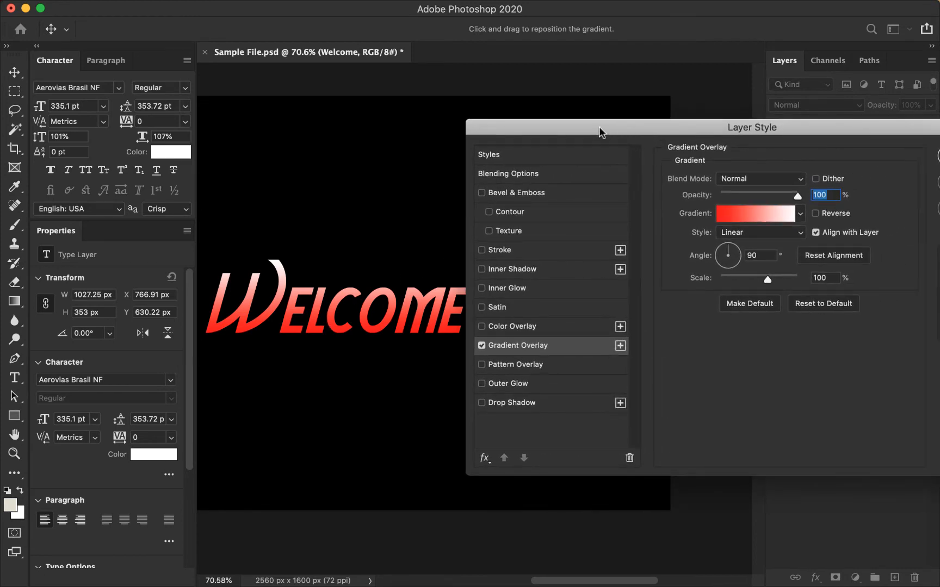
drag(527, 125, 574, 122)
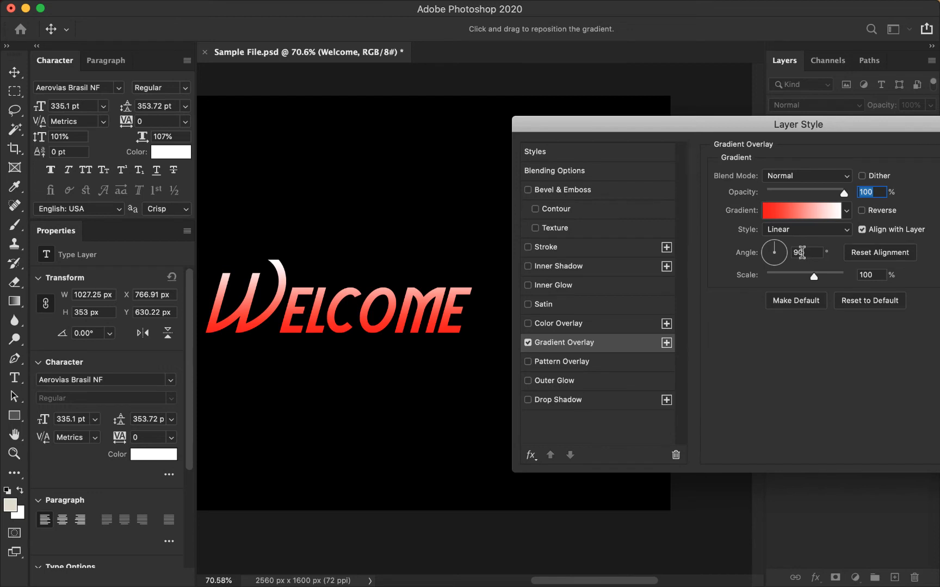
click(801, 252)
click(781, 255)
key(Return)
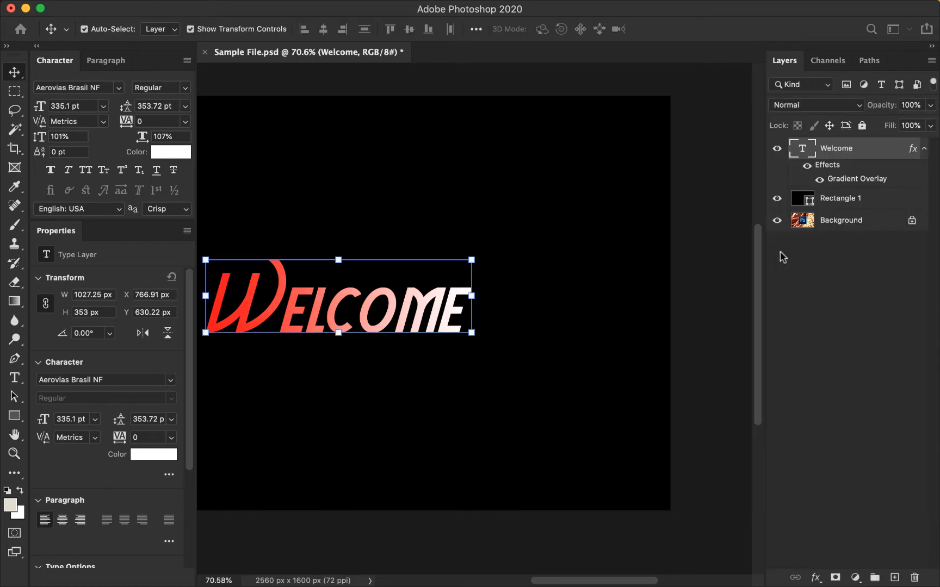
key(h)
drag(394, 354, 464, 357)
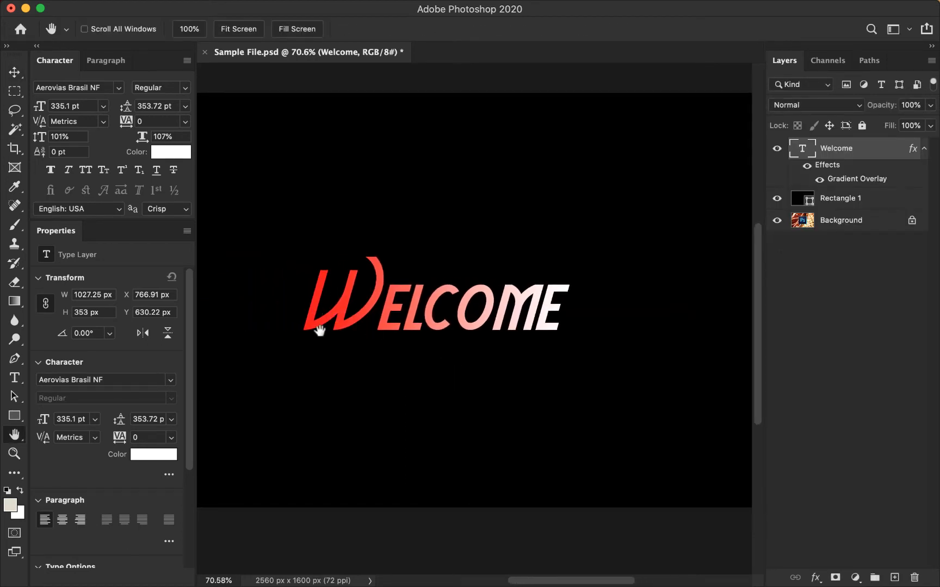
scroll(565, 312, right, 5)
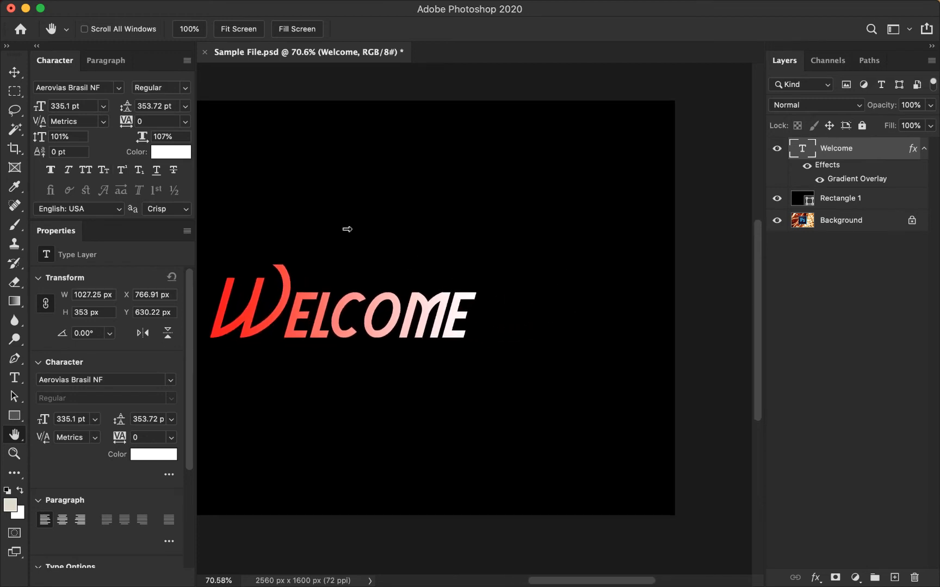
Reopen the Gradient Overlay settings of the Welcome text layer
click(14, 75)
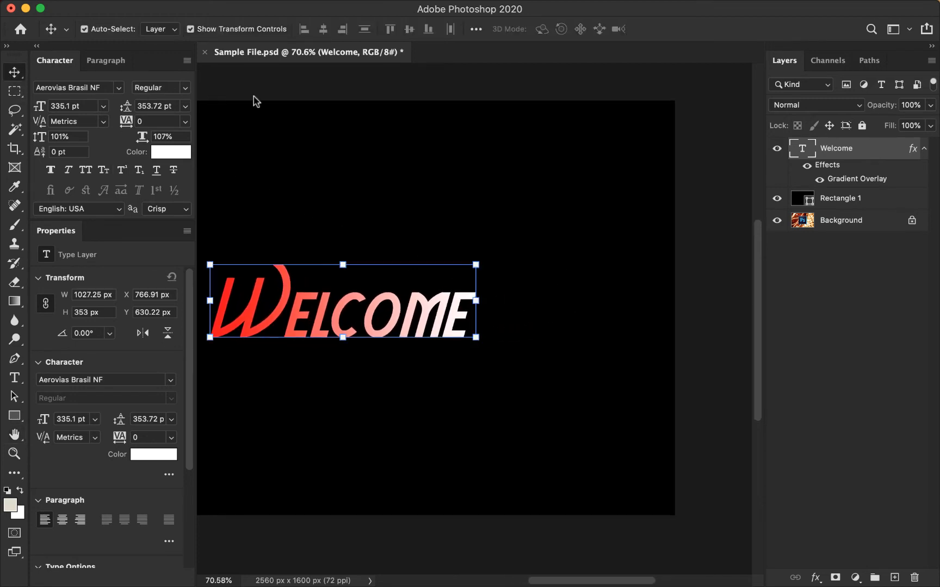
double_click(912, 155)
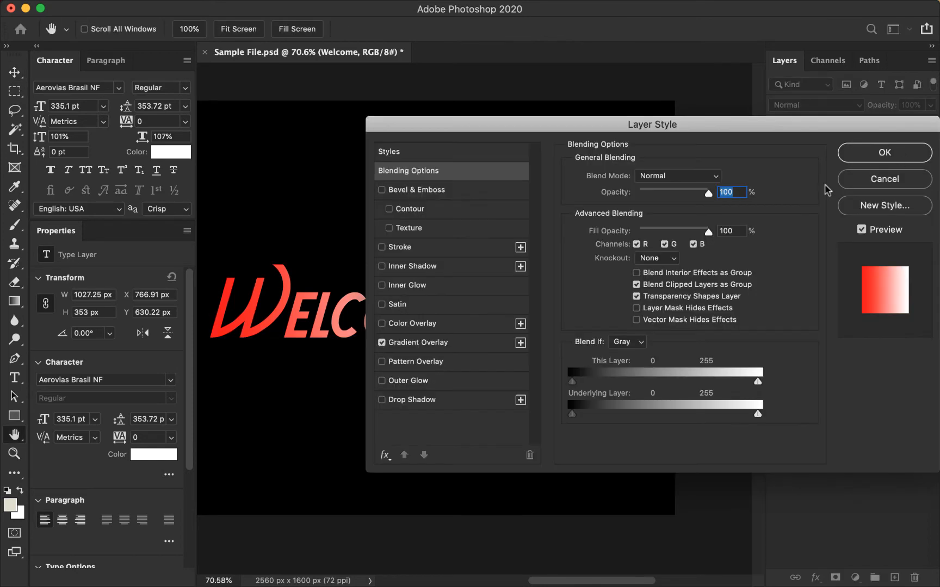
click(438, 348)
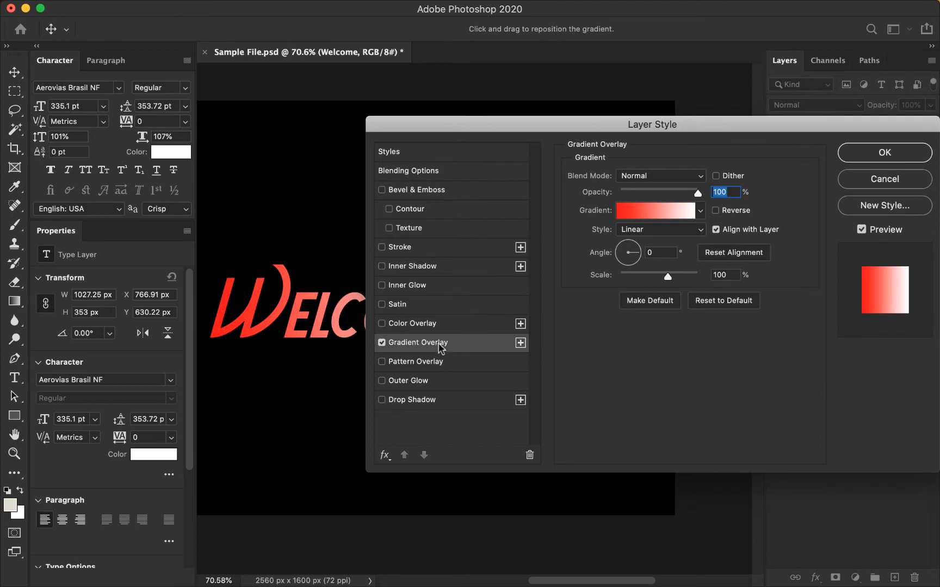
Try an angle of 180° on the Welcome gradient overlay and set it back to 0°
click(629, 253)
text(180)
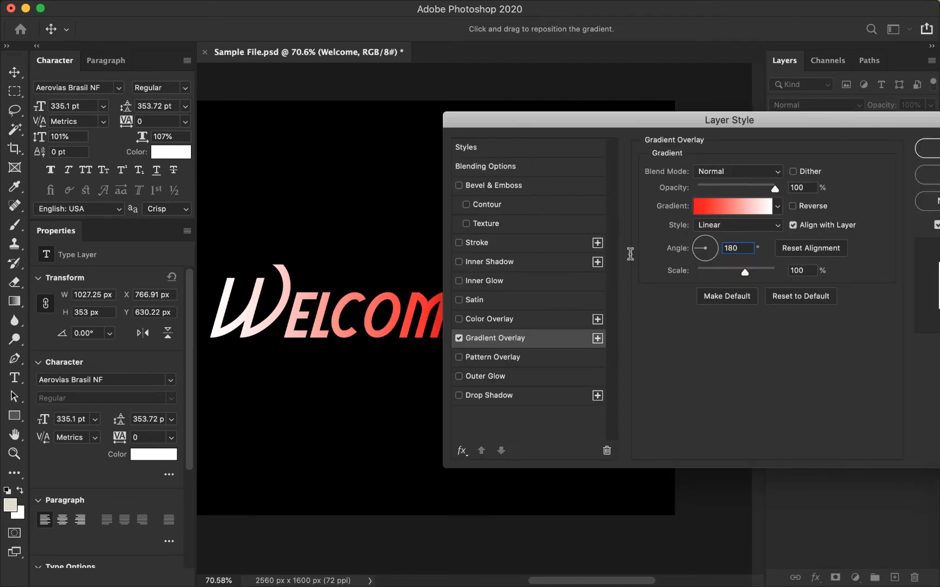
key(BackSpace)
key(BackSpace)
key(BackSpace)
text(0)
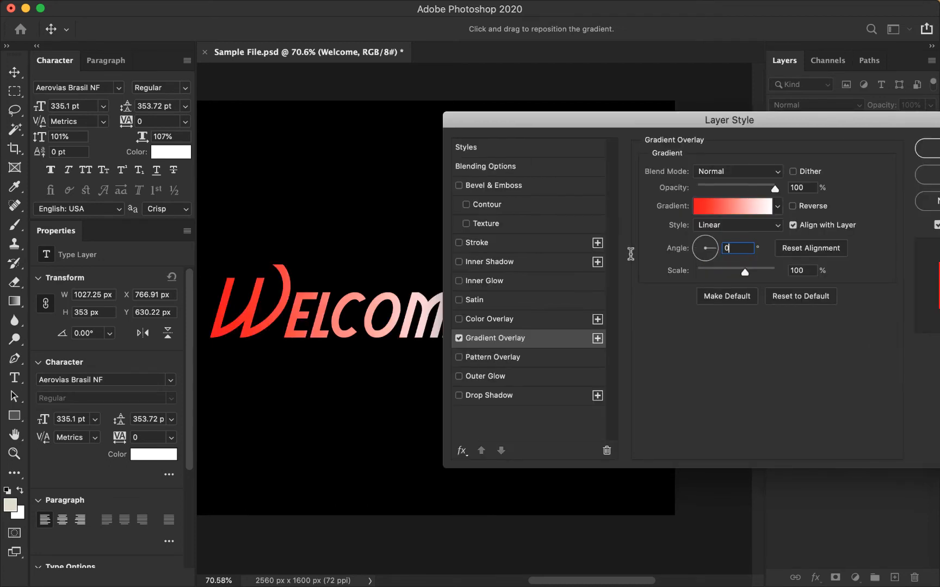
Try reversing the gradient direction on the Welcome text several times, leaving the Reverse option off
click(793, 206)
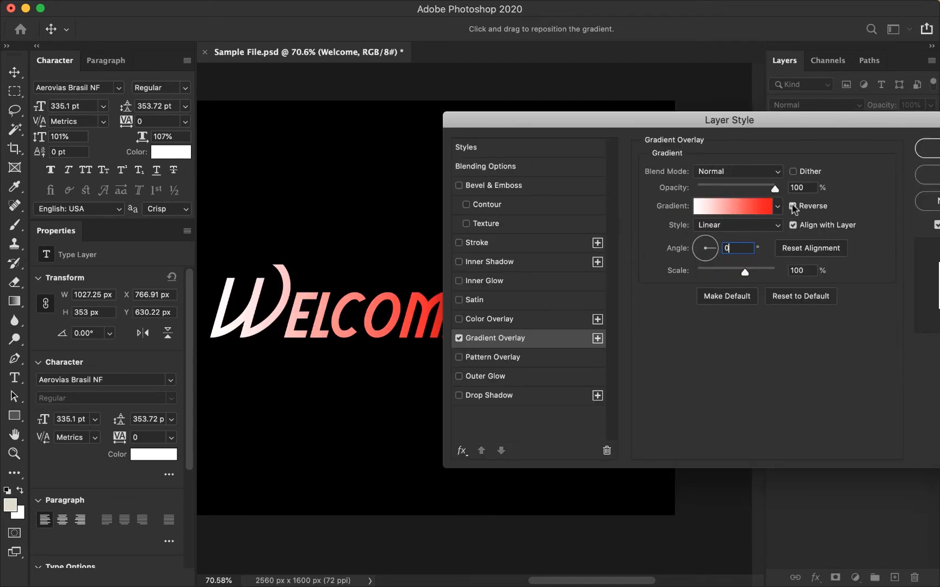
click(793, 207)
click(793, 207)
click(793, 207)
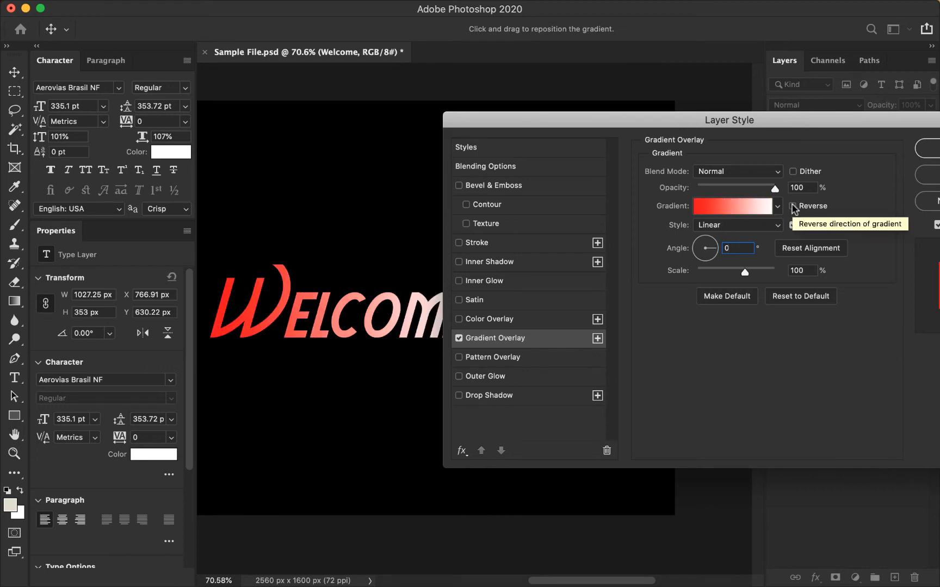
click(793, 207)
click(793, 207)
Set the Welcome gradient overlay's style to Reflected after trying Radial, and apply the layer style
click(738, 226)
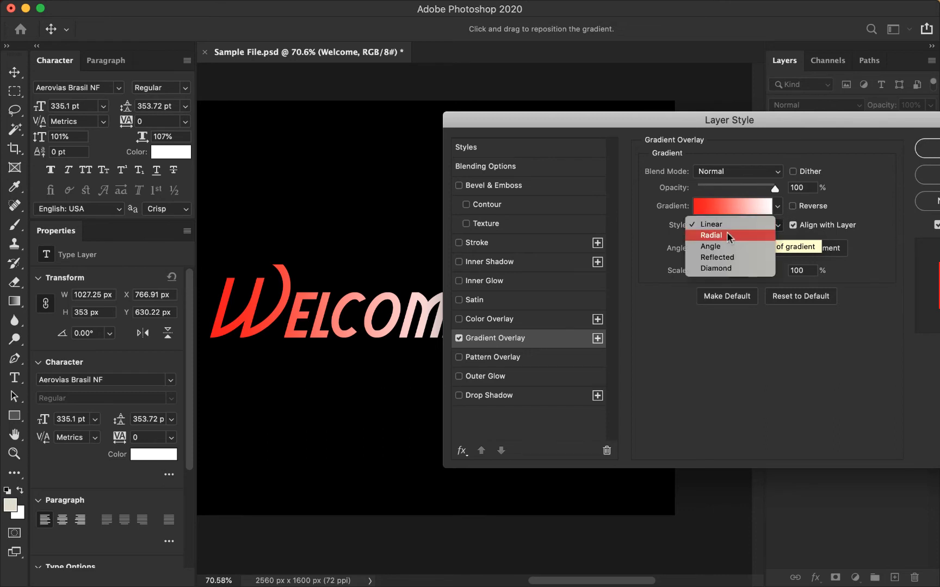
click(720, 235)
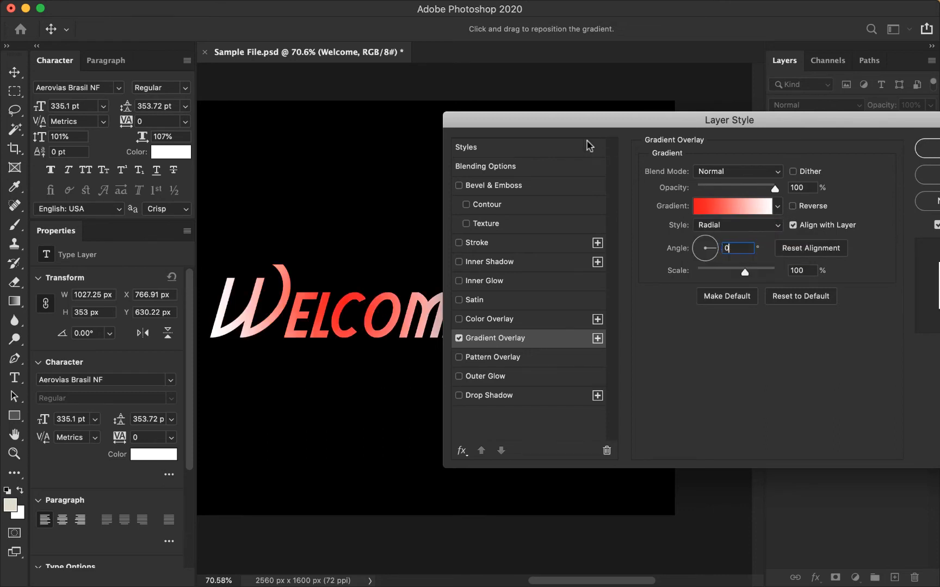
drag(571, 124, 665, 118)
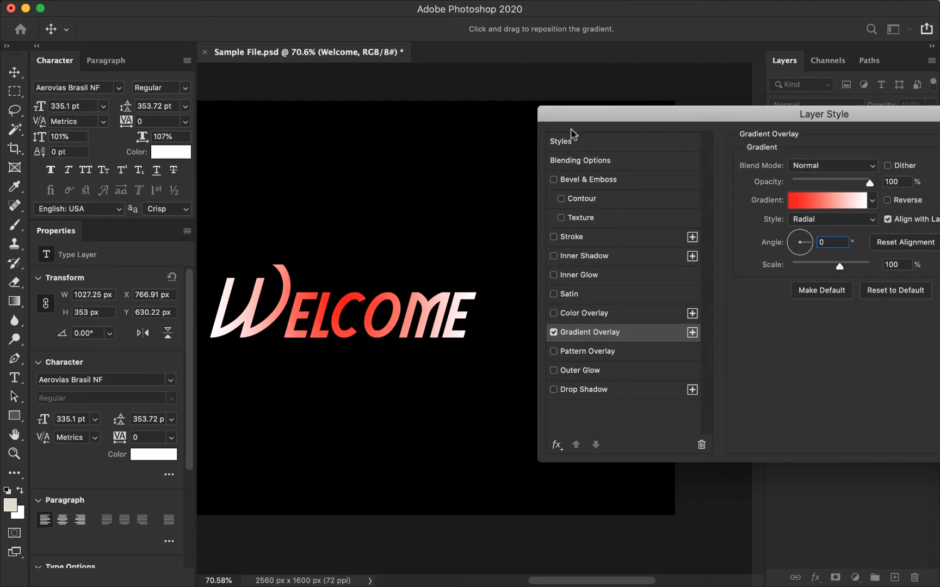
drag(599, 117, 570, 121)
click(796, 222)
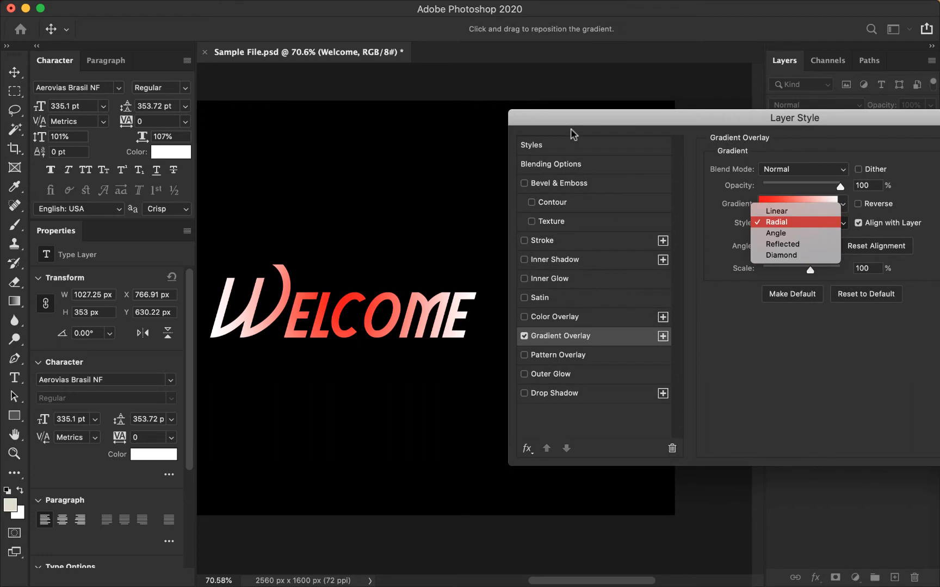
click(785, 244)
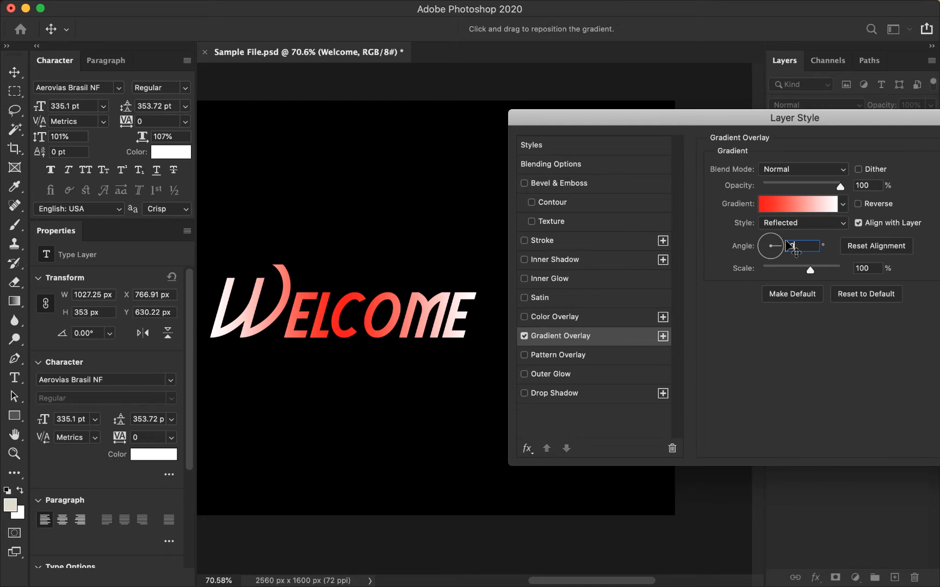
click(398, 402)
key(Return)
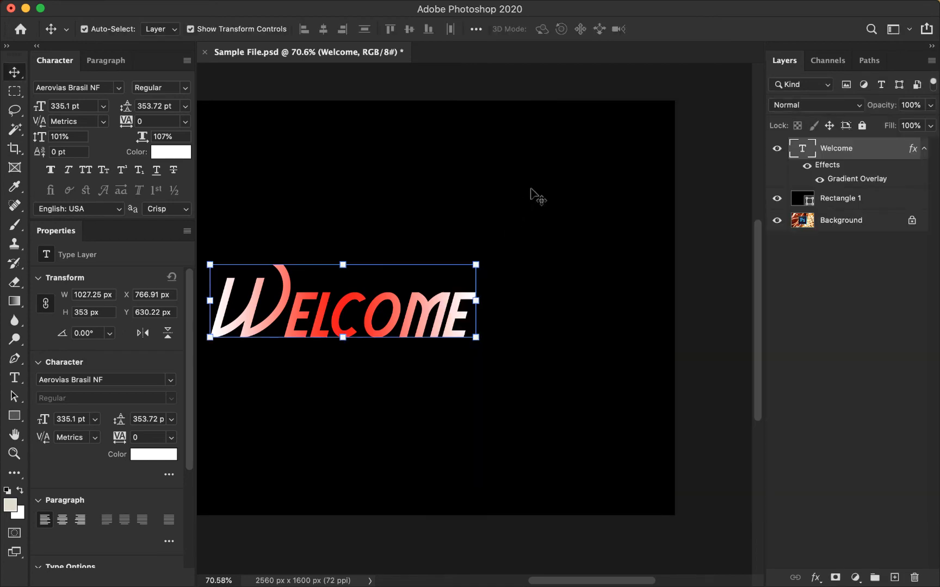
click(549, 194)
double_click(914, 199)
drag(486, 139, 642, 105)
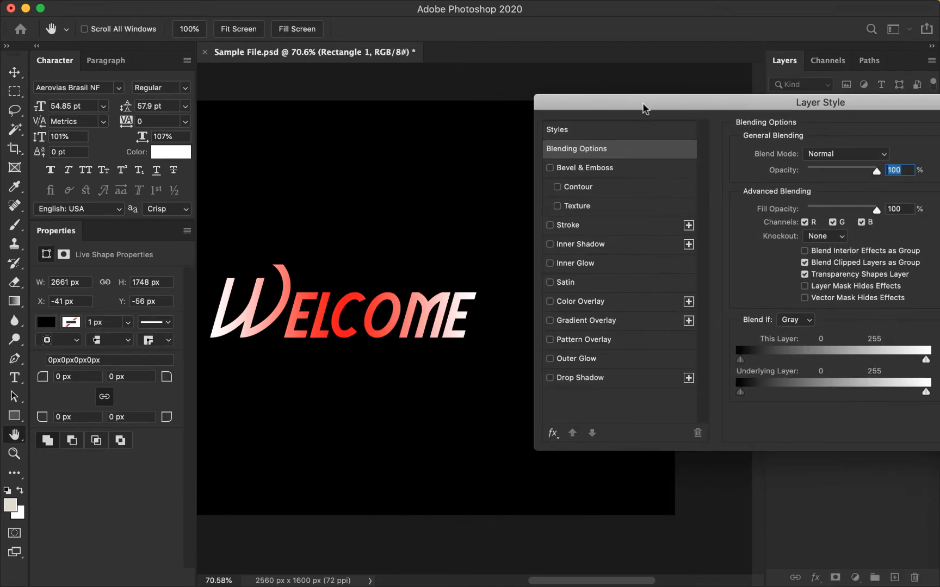
click(563, 322)
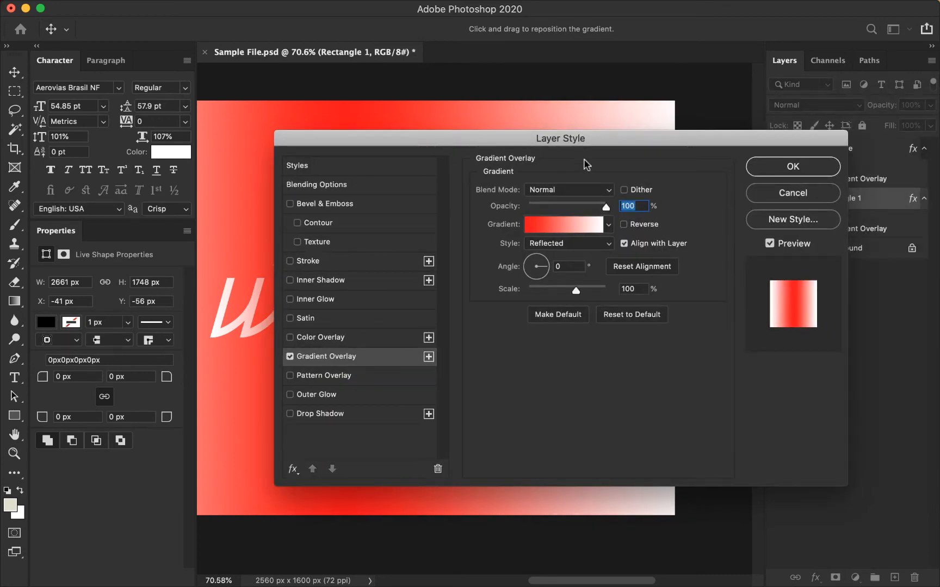
click(760, 192)
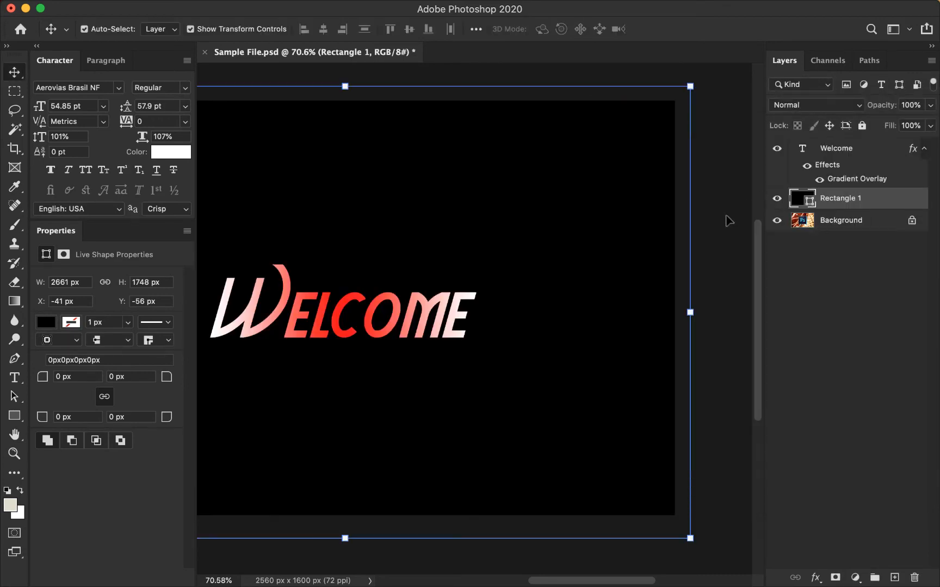
Add a Gradient Overlay to the Rectangle 1 layer and try the Angle, Radial, Linear and Diamond styles on it
key(z)
drag(513, 369, 459, 335)
click(15, 71)
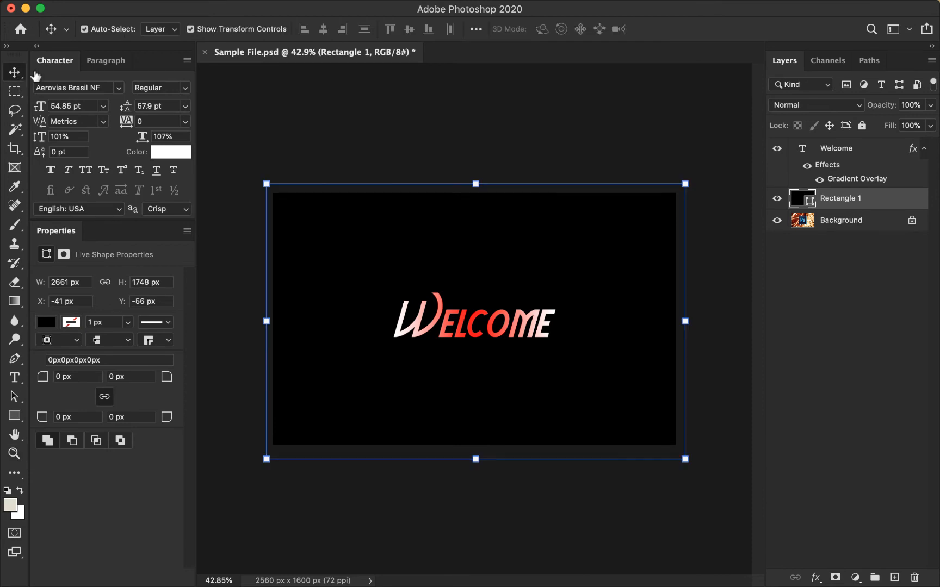
double_click(915, 199)
click(643, 328)
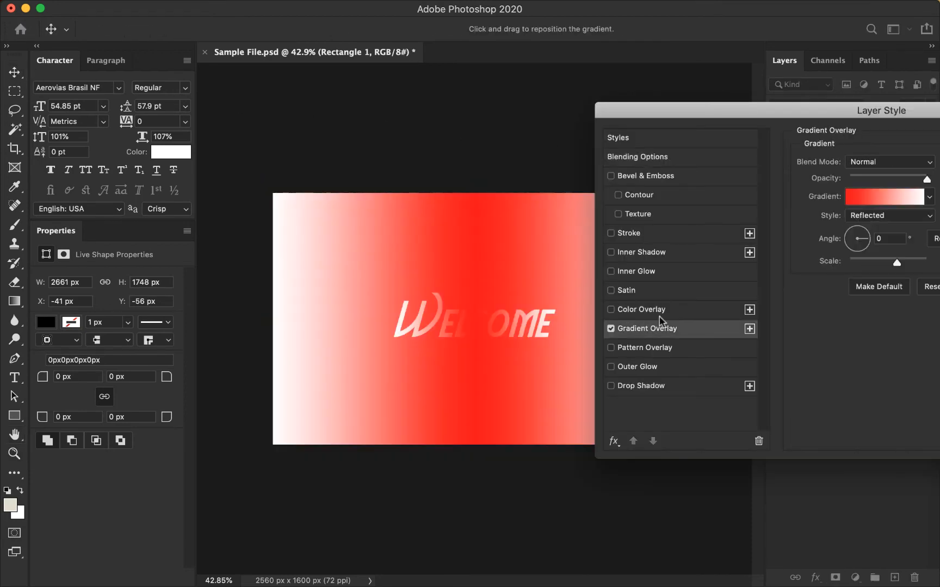
click(866, 217)
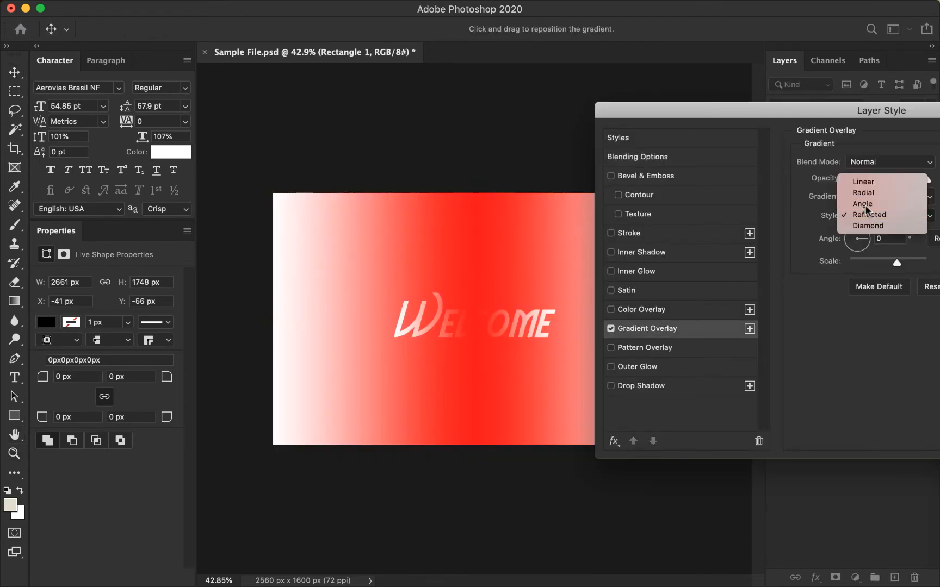
click(864, 205)
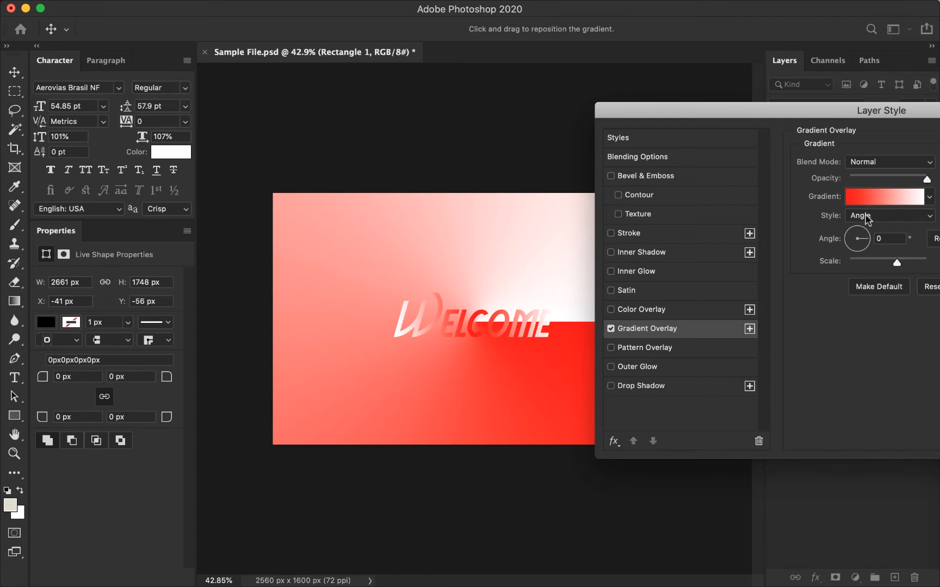
click(865, 215)
click(864, 204)
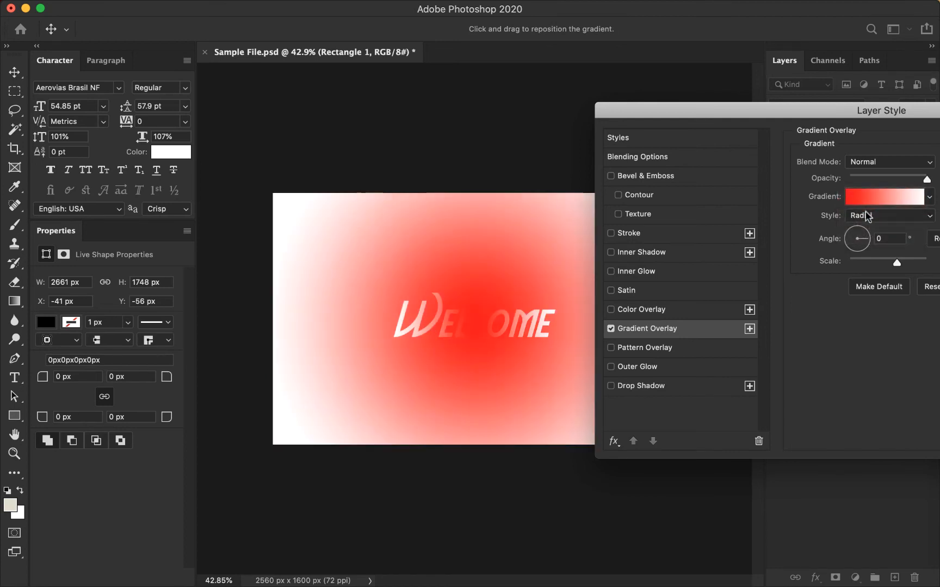
click(866, 217)
click(863, 203)
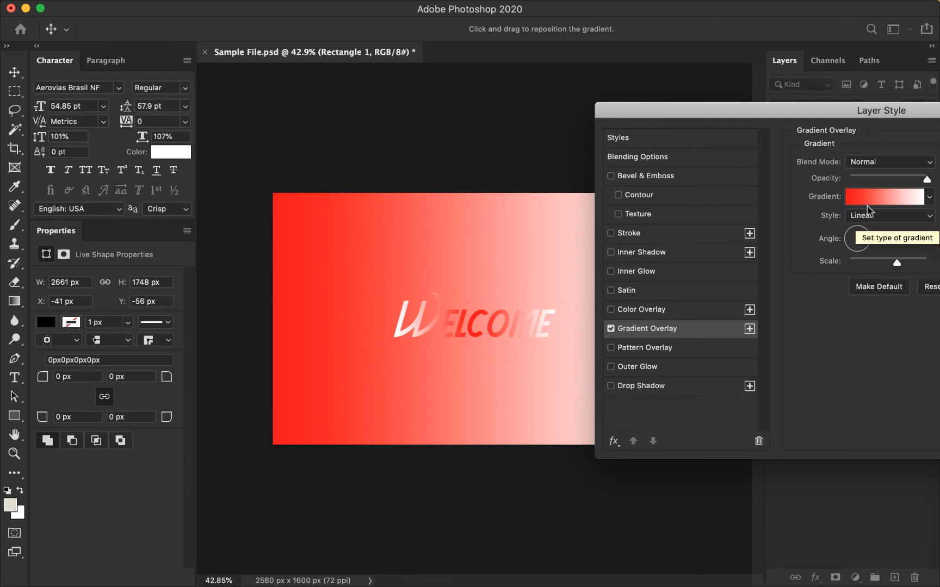
click(863, 215)
click(864, 259)
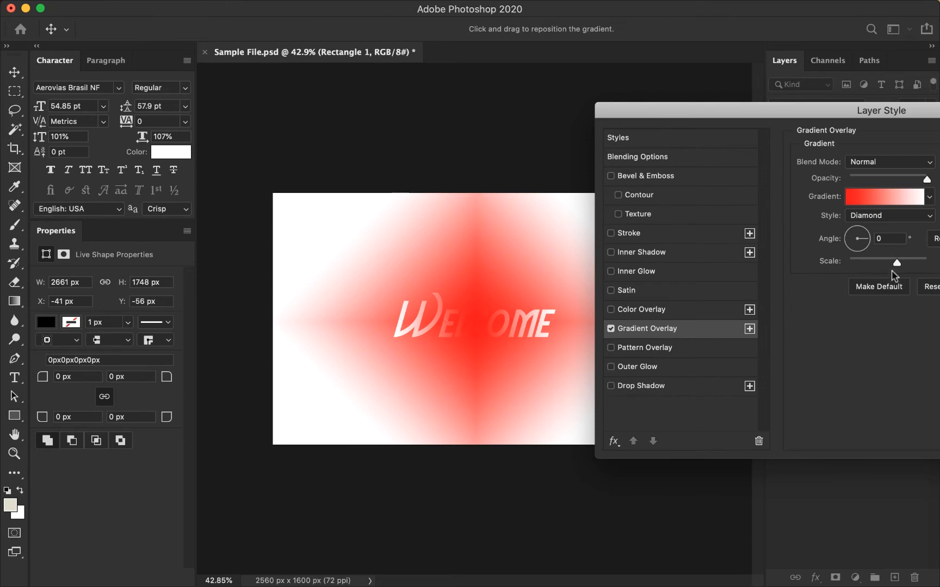
Try a larger scale for the Diamond gradient on Rectangle 1, and discard the rectangle's layer style
mouse_move(892, 274)
mouse_down()
mouse_move(874, 273)
mouse_move(891, 273)
mouse_up()
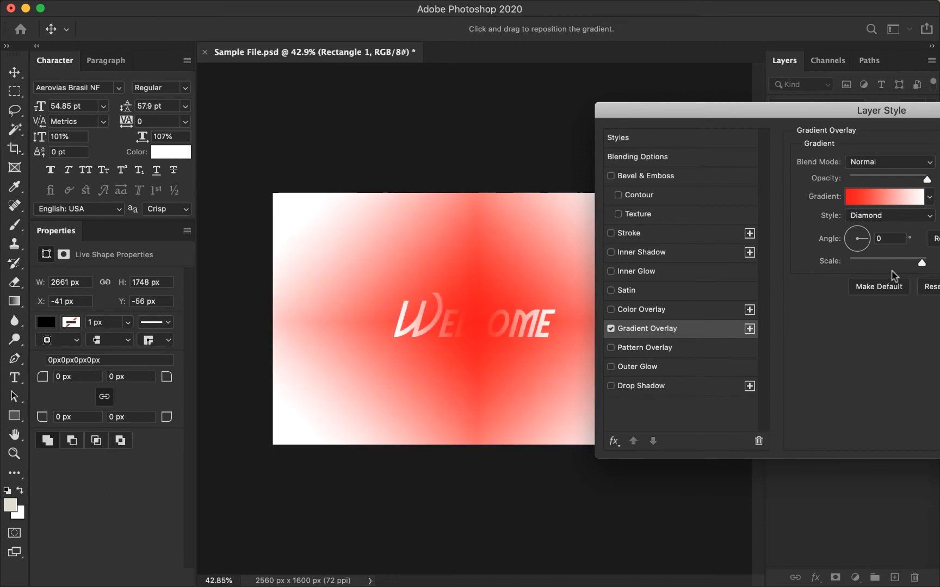
drag(934, 115, 651, 148)
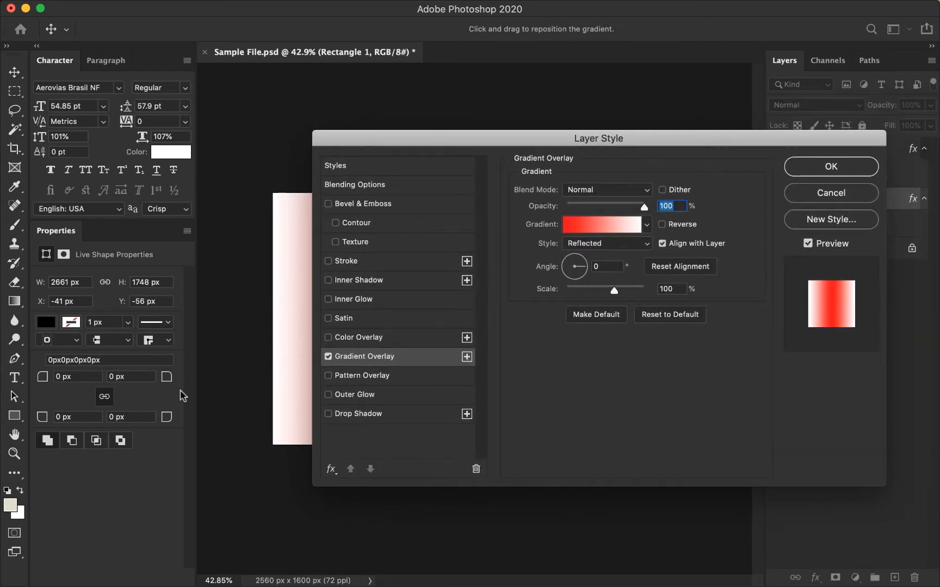
click(808, 197)
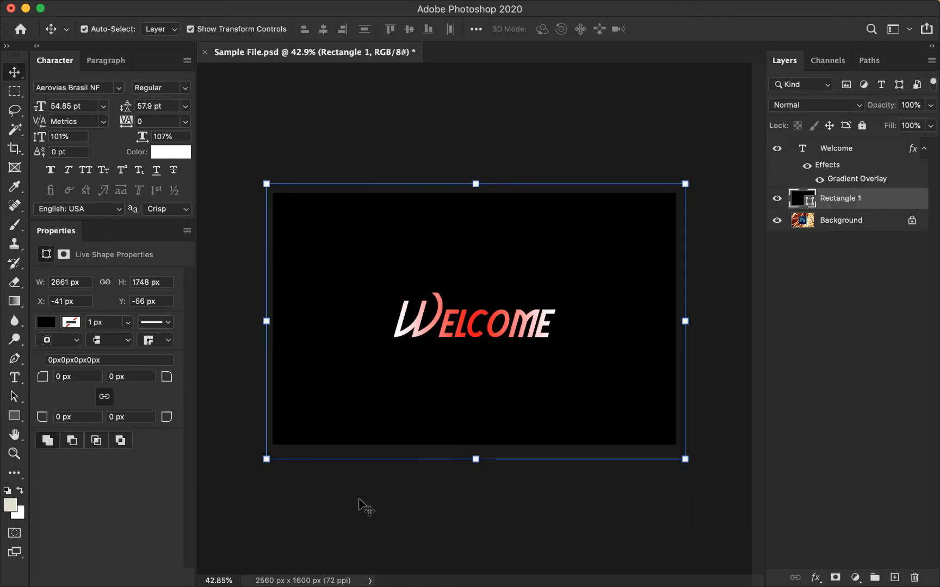
Select the Welcome text layer and bring up its Gradient Overlay settings with the text in close view
click(471, 348)
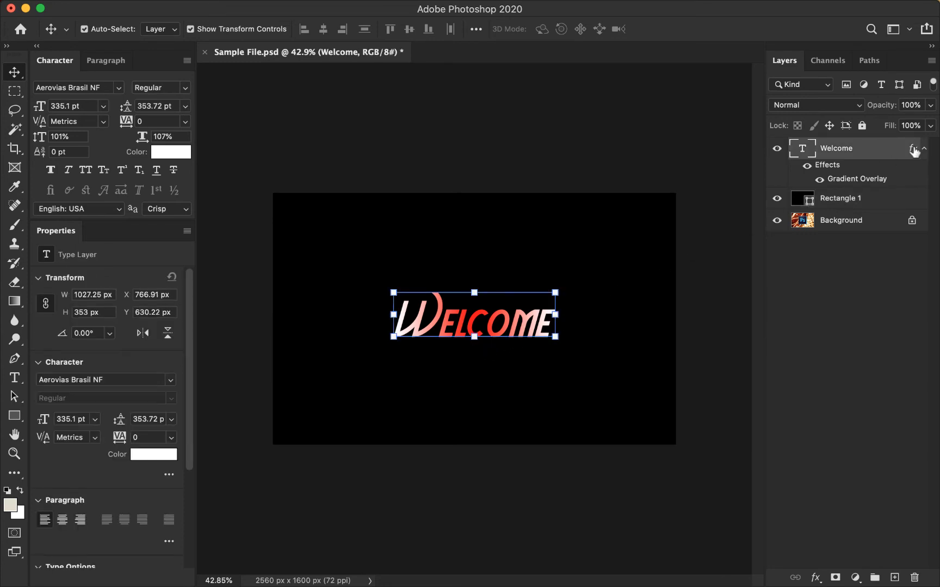
key(super+space)
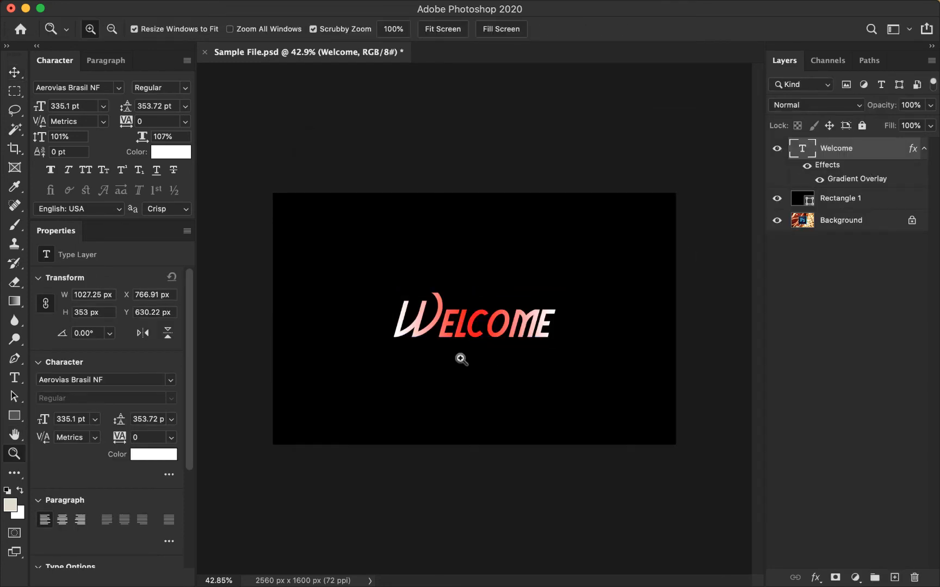
drag(462, 359, 527, 382)
drag(540, 340, 427, 353)
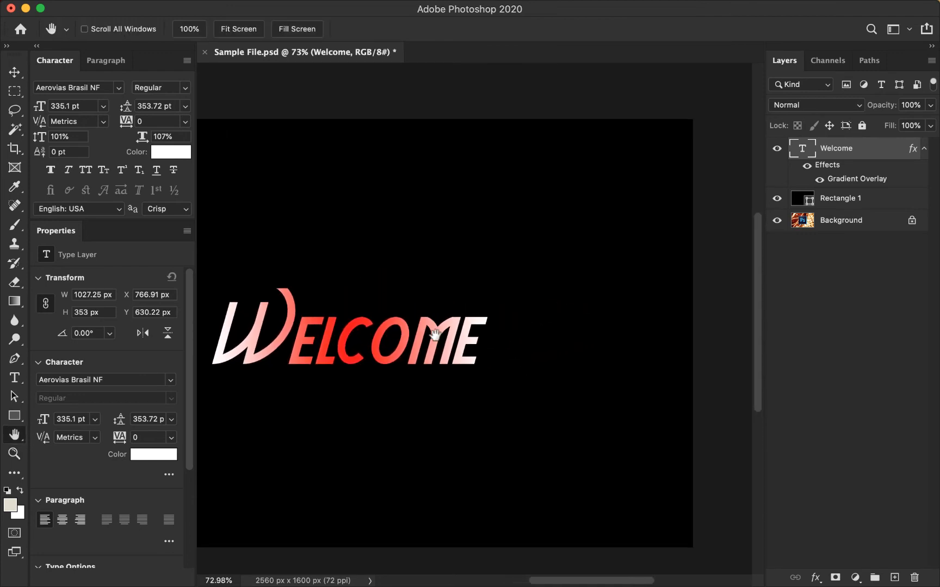
click(14, 73)
double_click(912, 150)
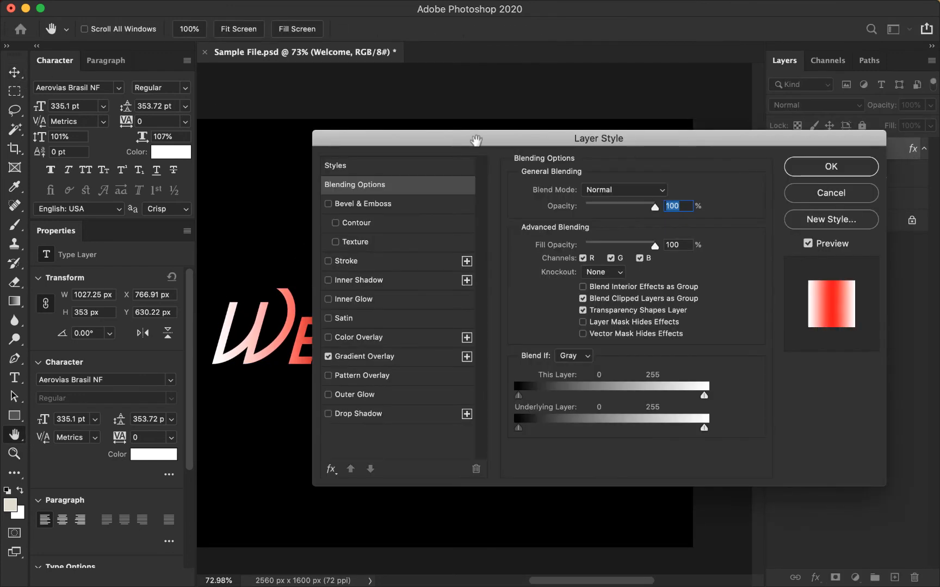
drag(405, 139, 544, 127)
click(548, 353)
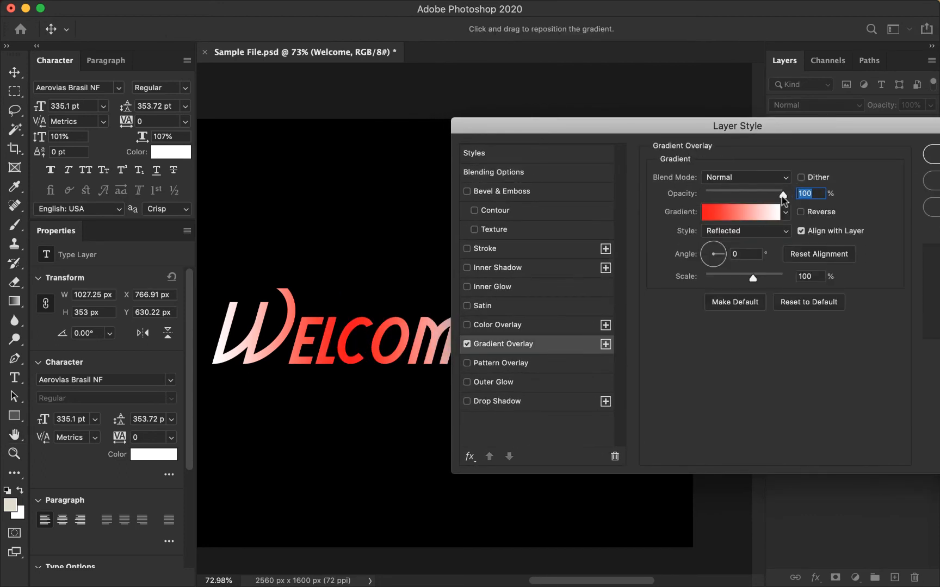
Set the Welcome gradient overlay's scale to 110%, after trying 18% opacity and restoring it to 100%
drag(782, 196, 718, 199)
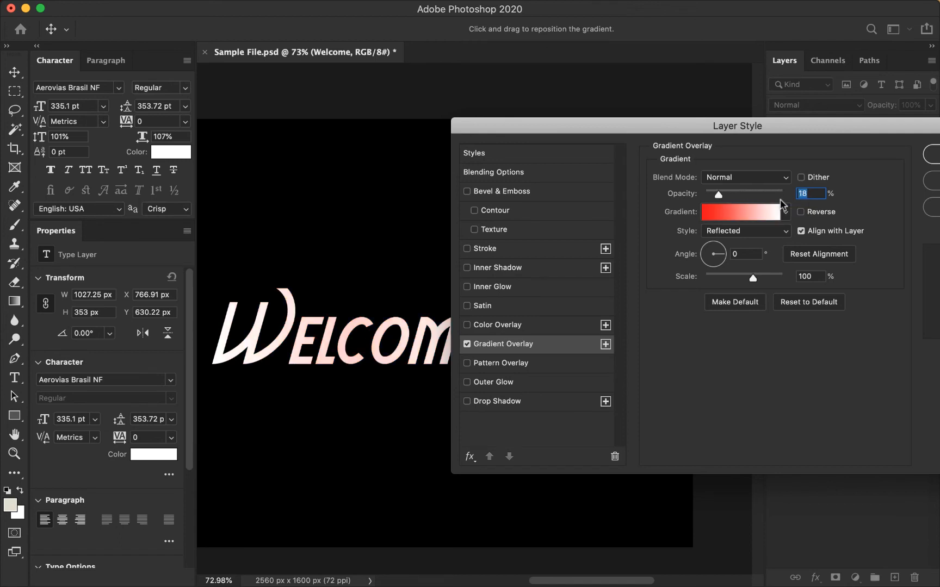
drag(717, 194, 783, 195)
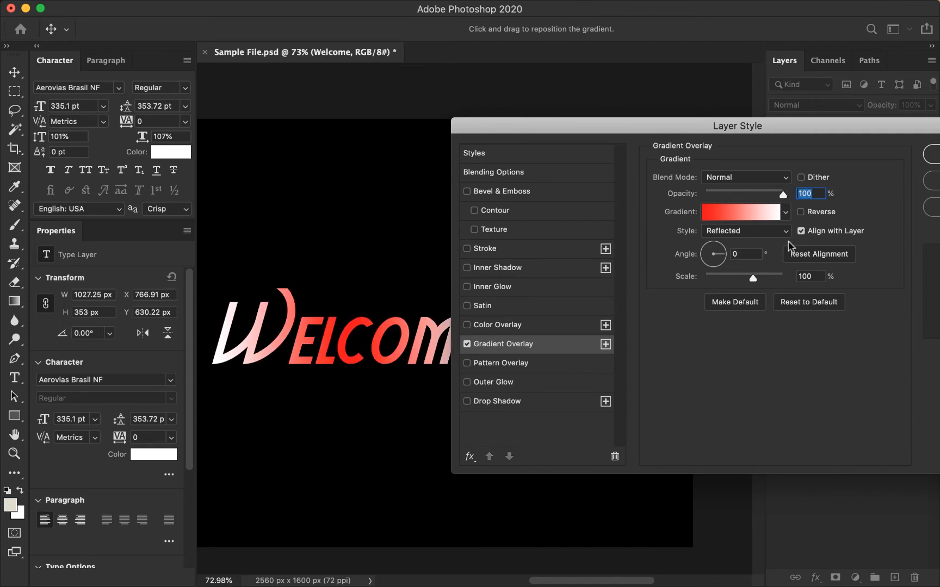
drag(752, 278, 759, 279)
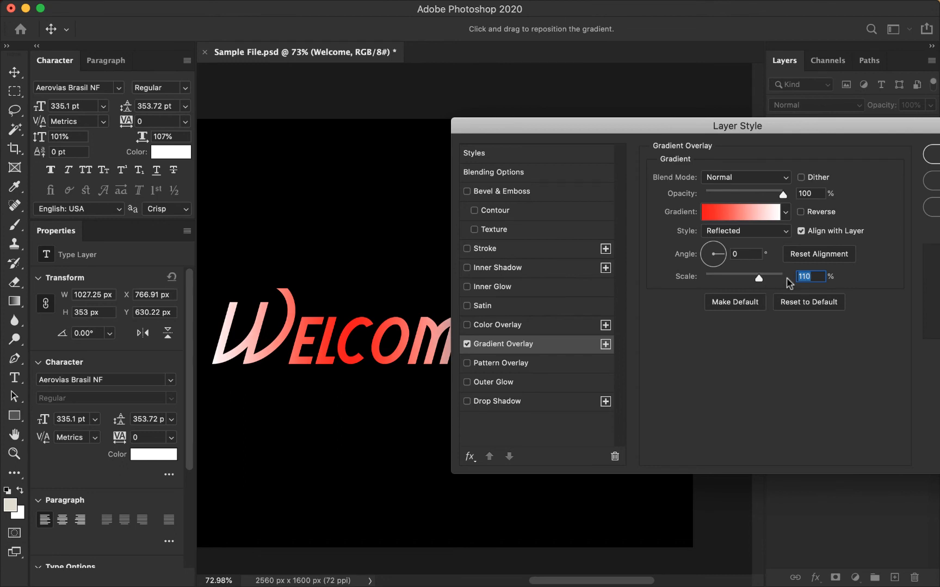
Add a color stop at 65% between red and white in the Welcome gradient and make it golden yellow
click(717, 215)
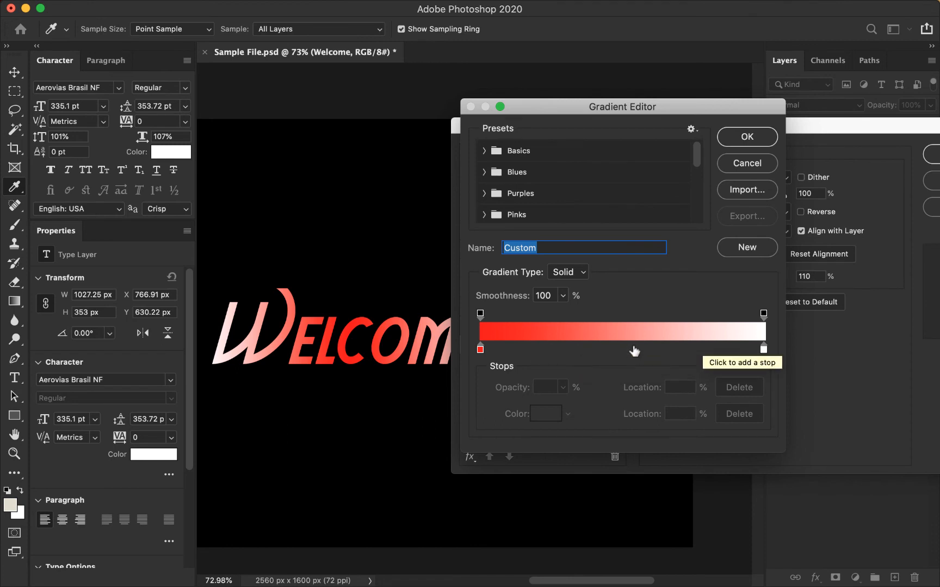
click(665, 348)
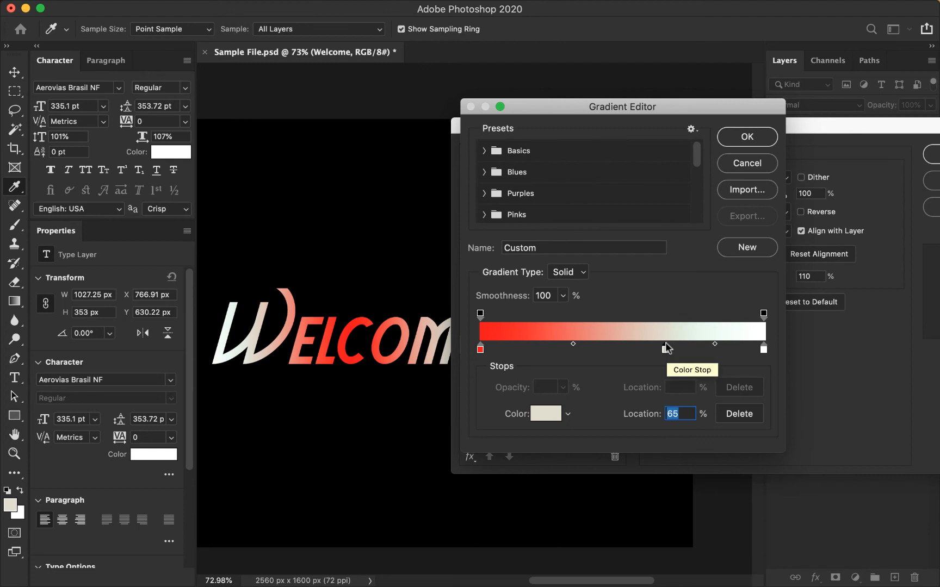
click(541, 414)
click(679, 227)
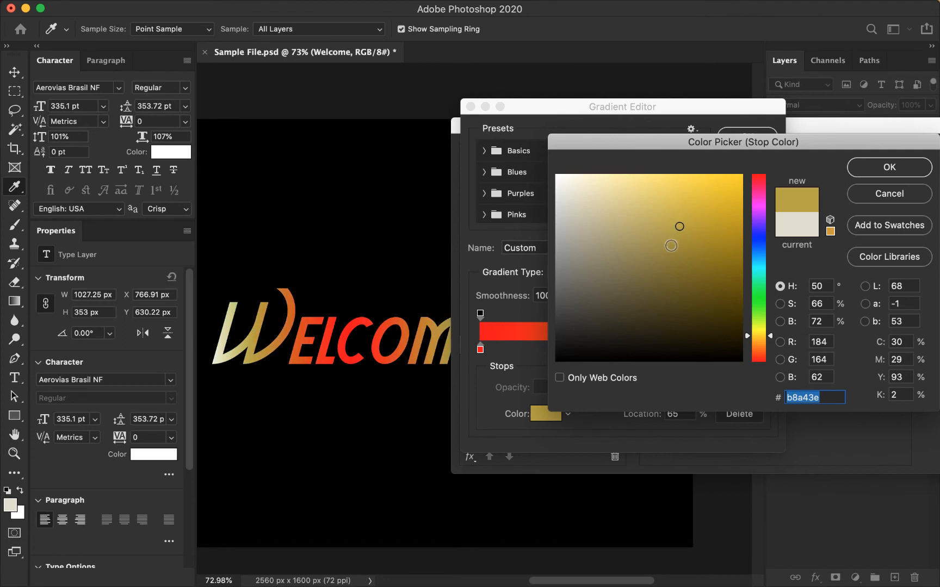
drag(671, 245, 842, 133)
click(866, 173)
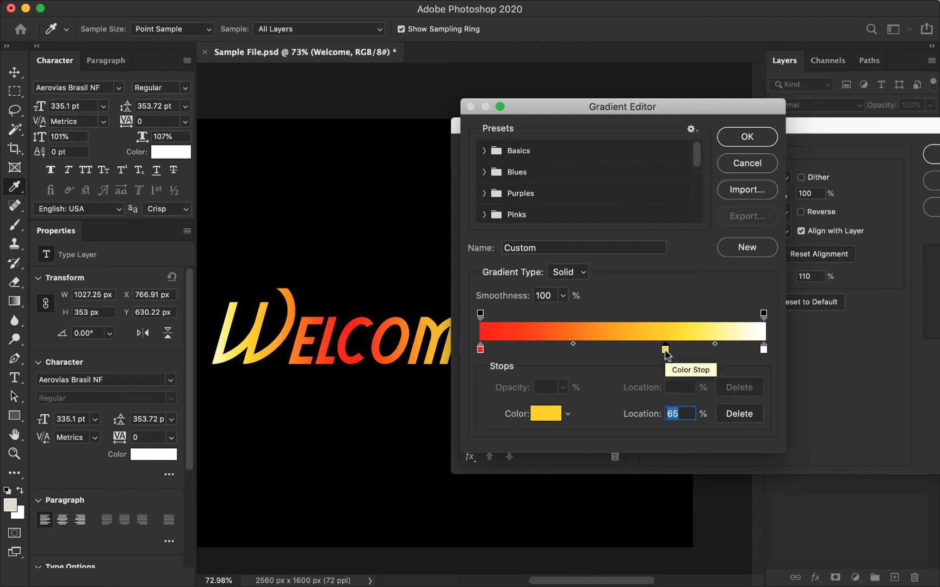
Move the yellow stop to about the gradient's middle and set the yellow-to-white midpoint to 53%, after trying 80% and 21%
drag(665, 351, 595, 351)
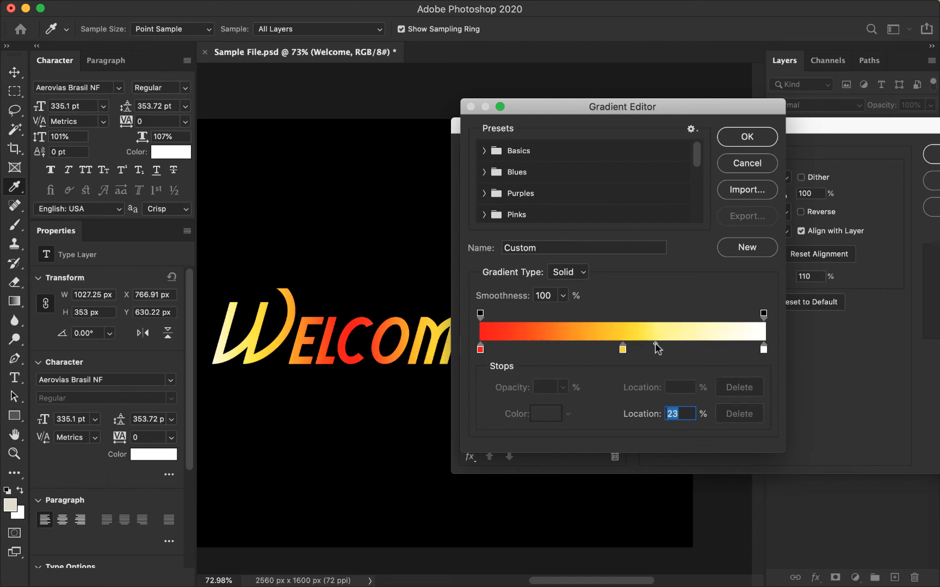
drag(656, 343, 735, 345)
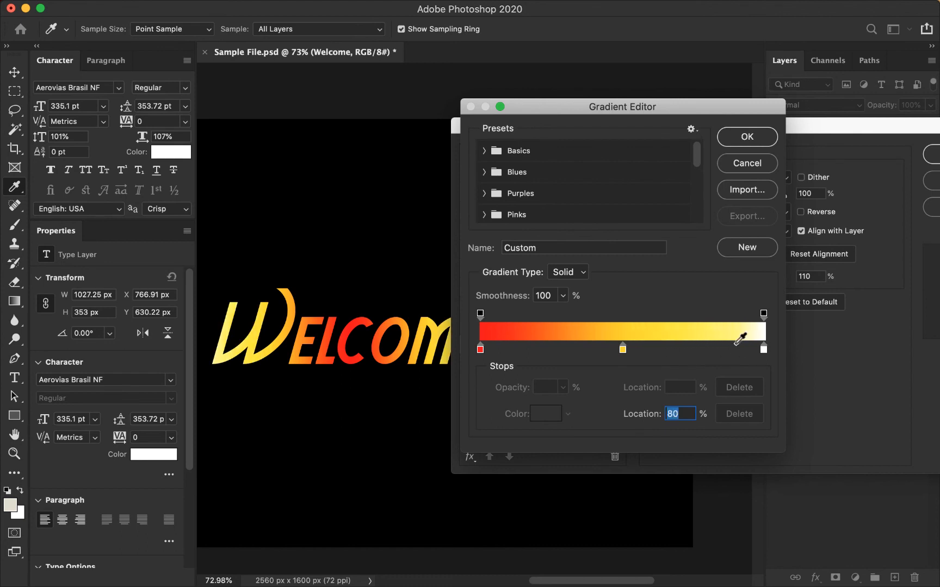
drag(736, 344, 653, 345)
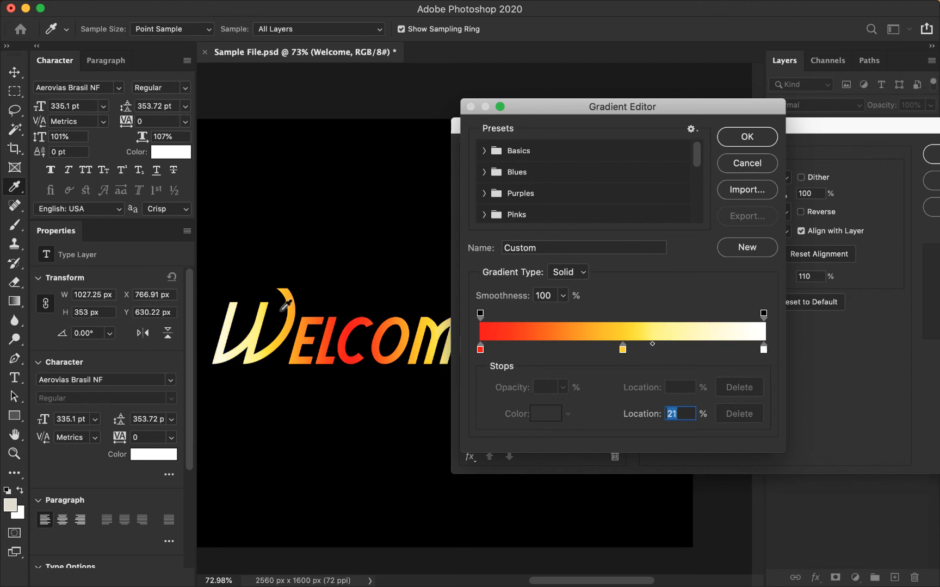
drag(652, 344, 698, 346)
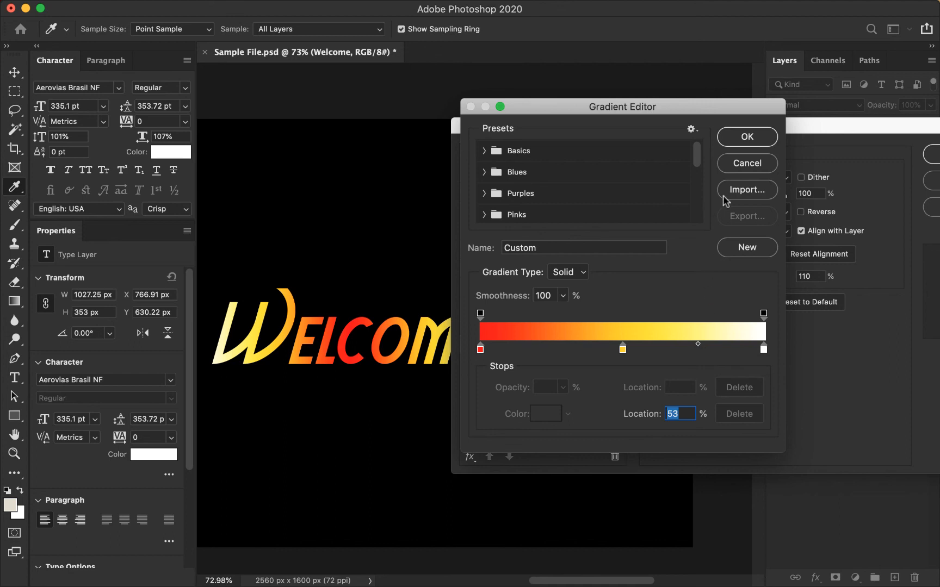
click(733, 141)
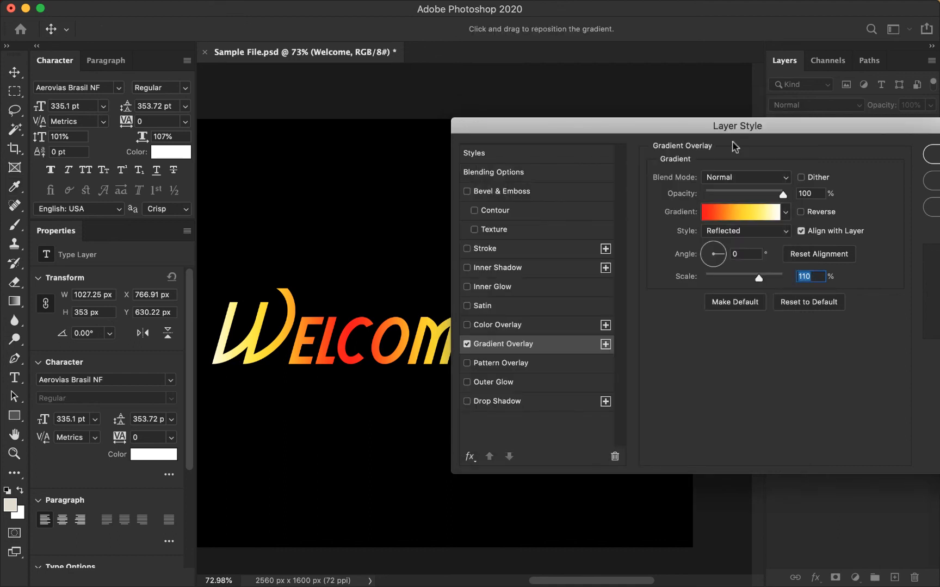
Choose the Red_07 preset from the Reds group for the Welcome gradient overlay, after trying the group's first three presets
click(785, 214)
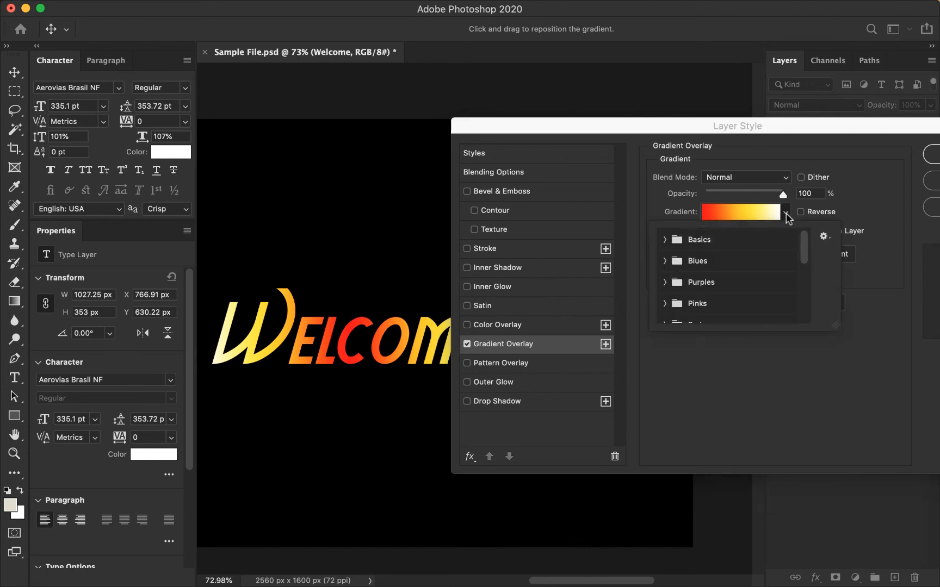
scroll(811, 252, down, 5)
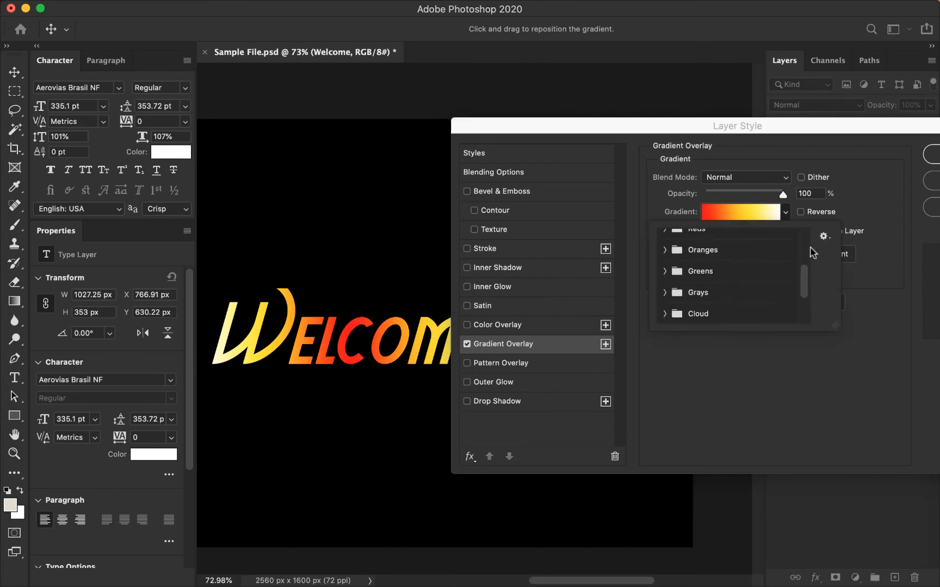
scroll(813, 252, up, 5)
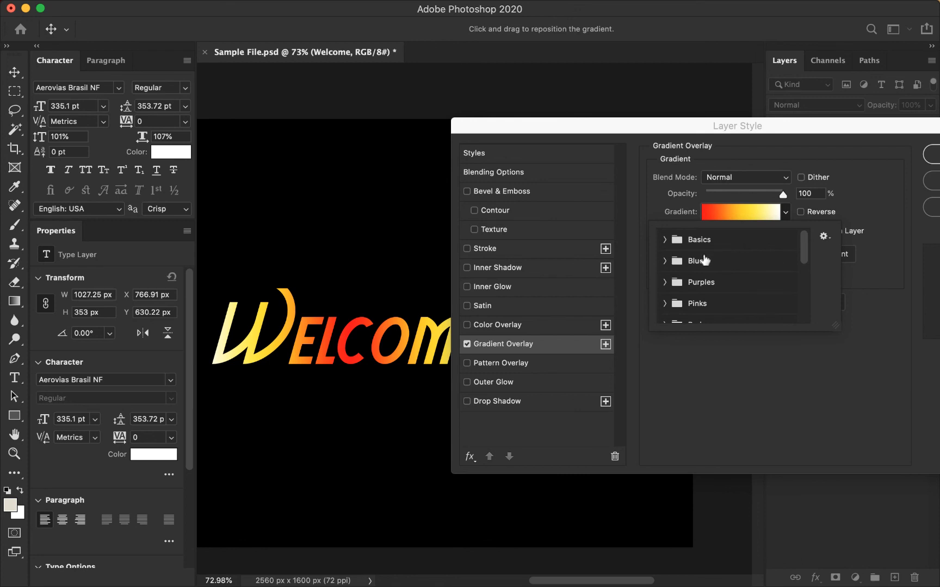
drag(804, 251, 803, 270)
click(665, 284)
click(684, 267)
click(711, 268)
click(735, 269)
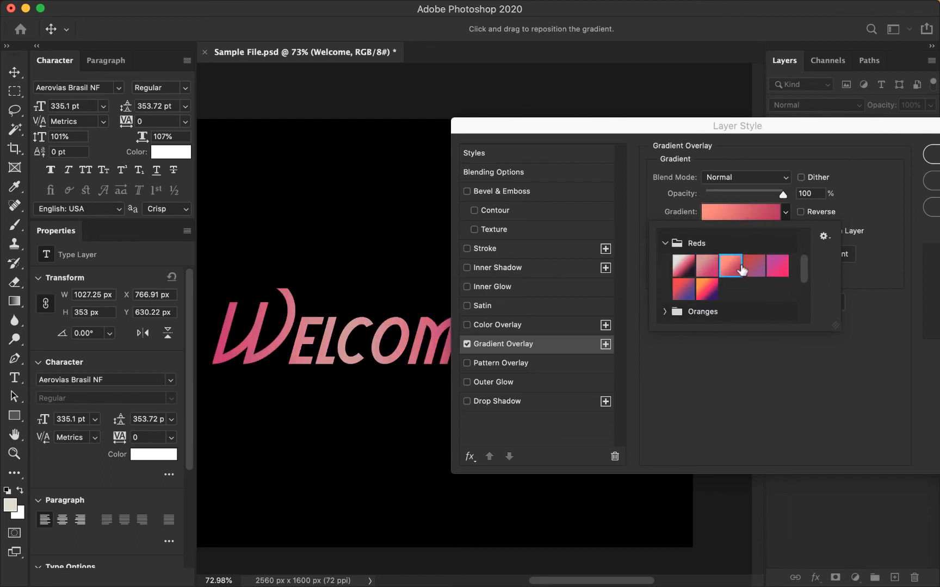
click(708, 289)
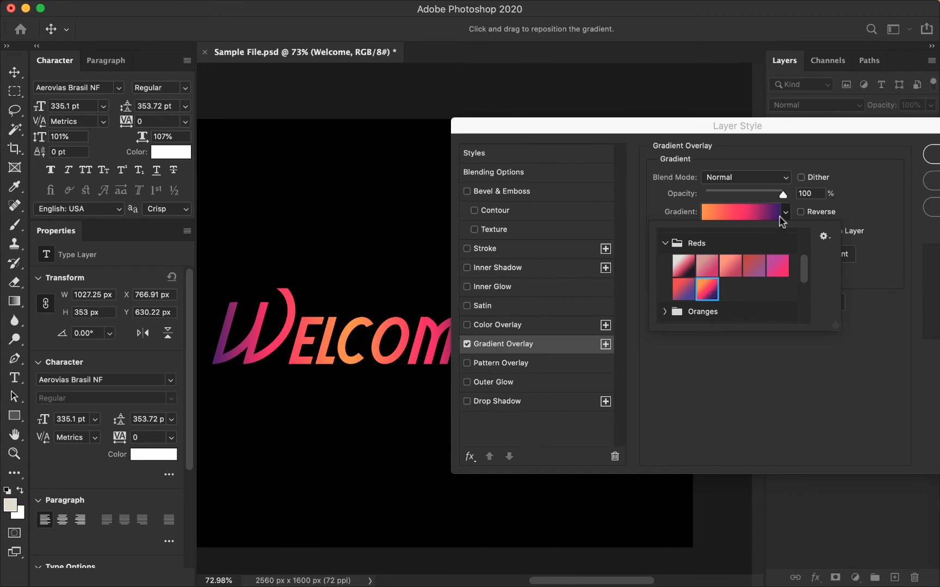
Look over the Red_07 preset's color stops, and apply the Welcome layer style with the layer deselected
click(723, 211)
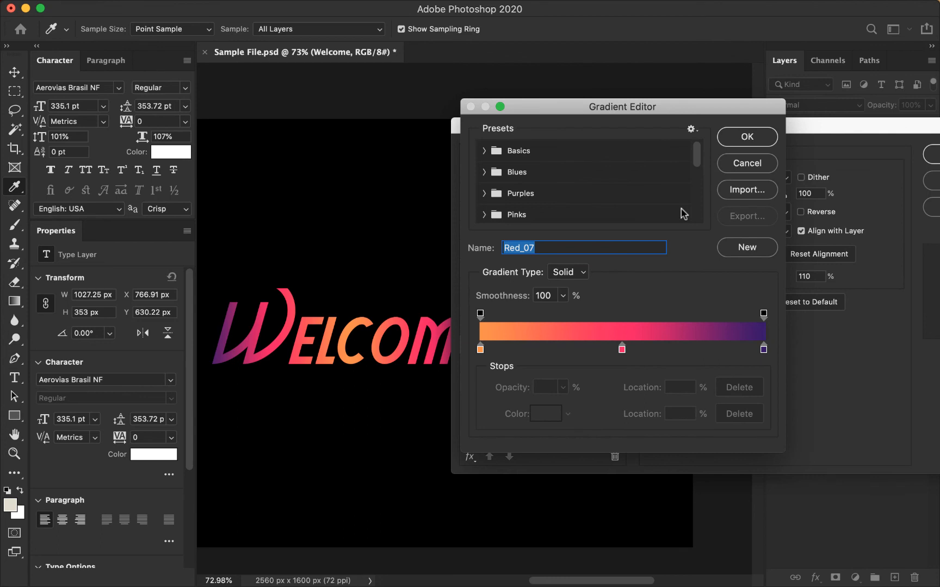
click(746, 138)
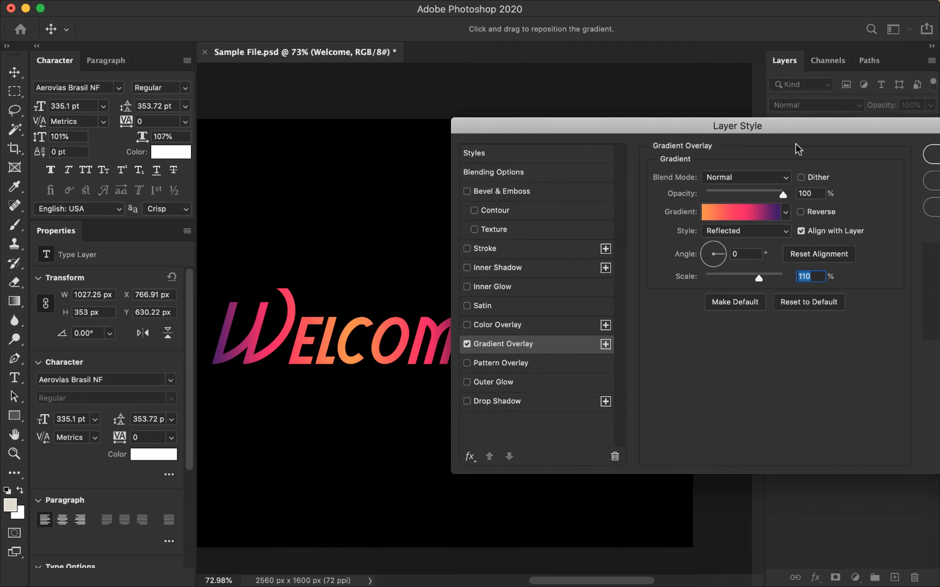
key(Return)
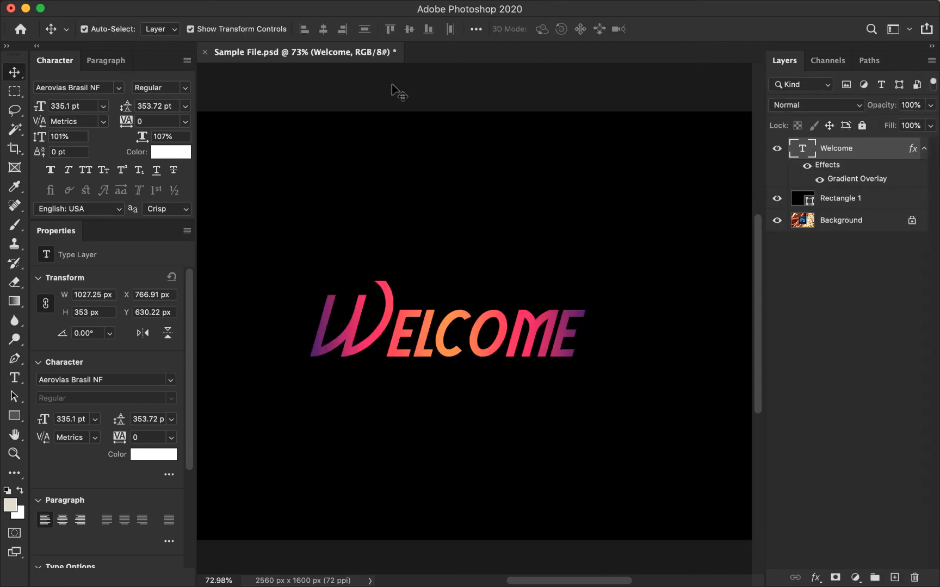
click(398, 92)
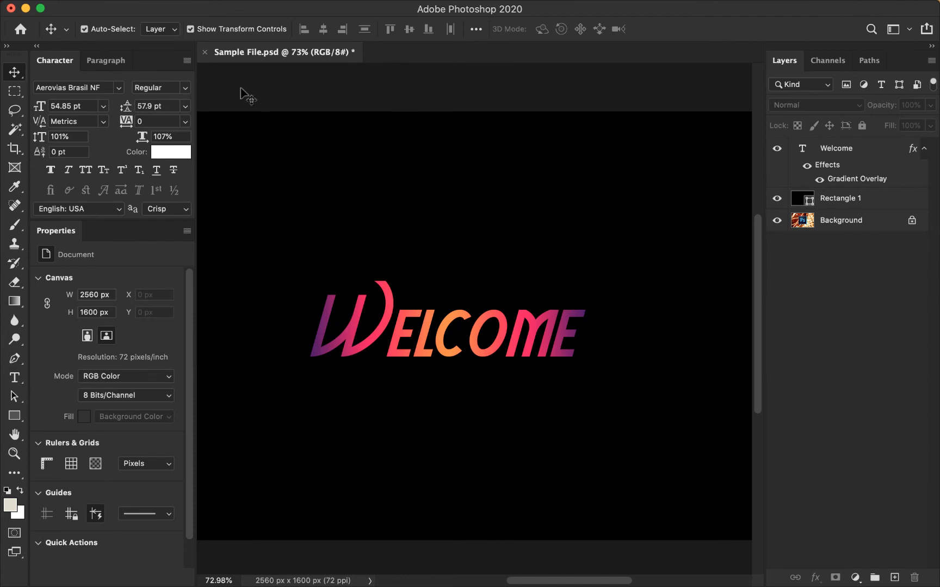